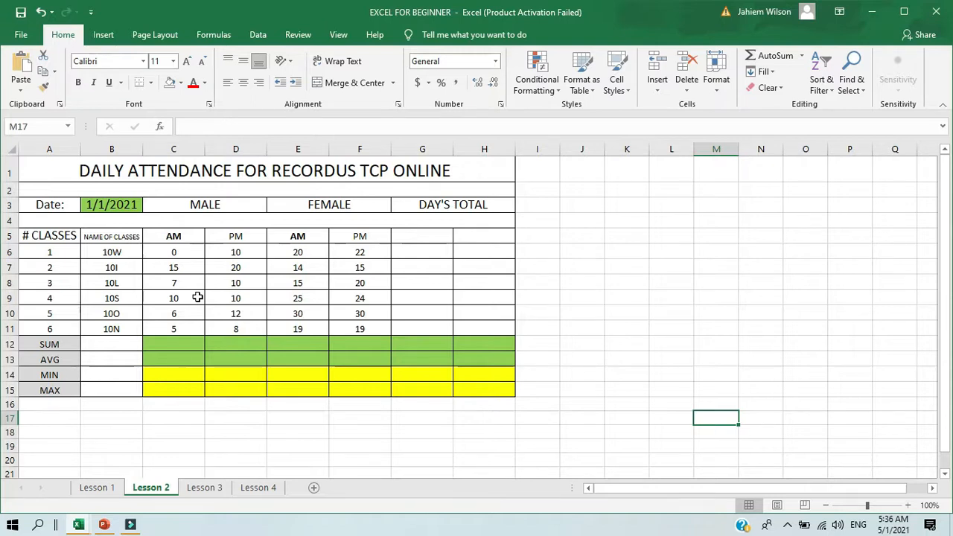
Copy the attendance table A1:H15, paste it at K1, and undo the paste
{"action": "left_click_drag", "start_coordinate": [39, 168], "coordinate": [270, 387]}
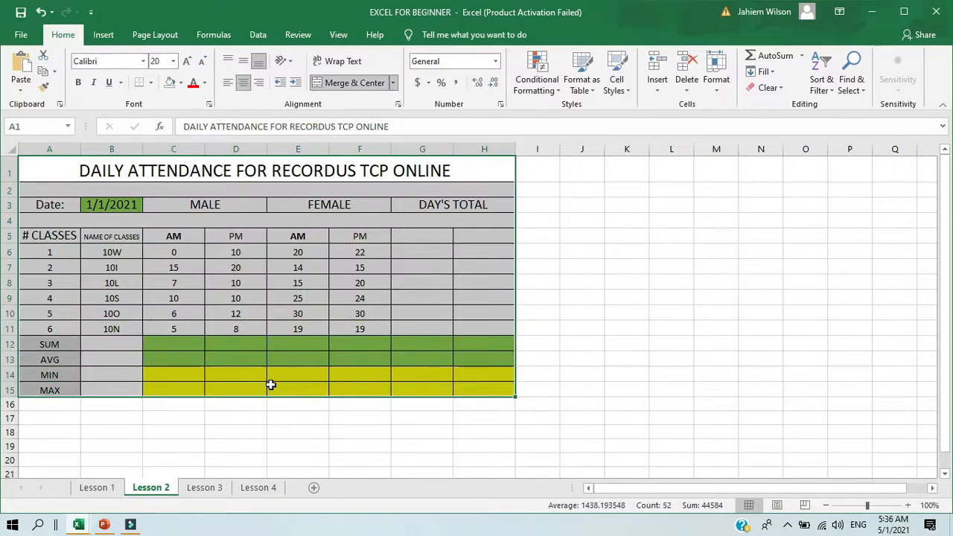
{"action": "right_click", "coordinate": [176, 240]}
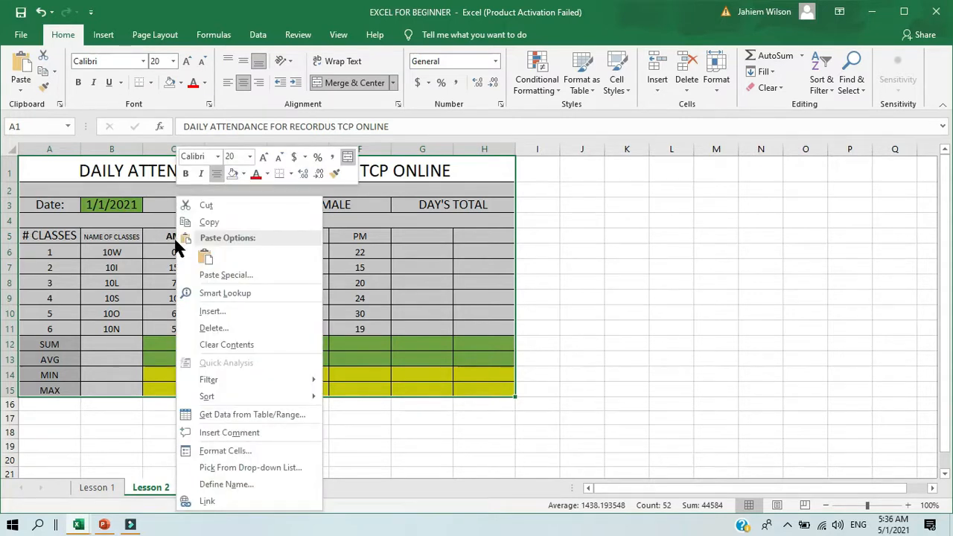
{"action": "left_click", "coordinate": [210, 222]}
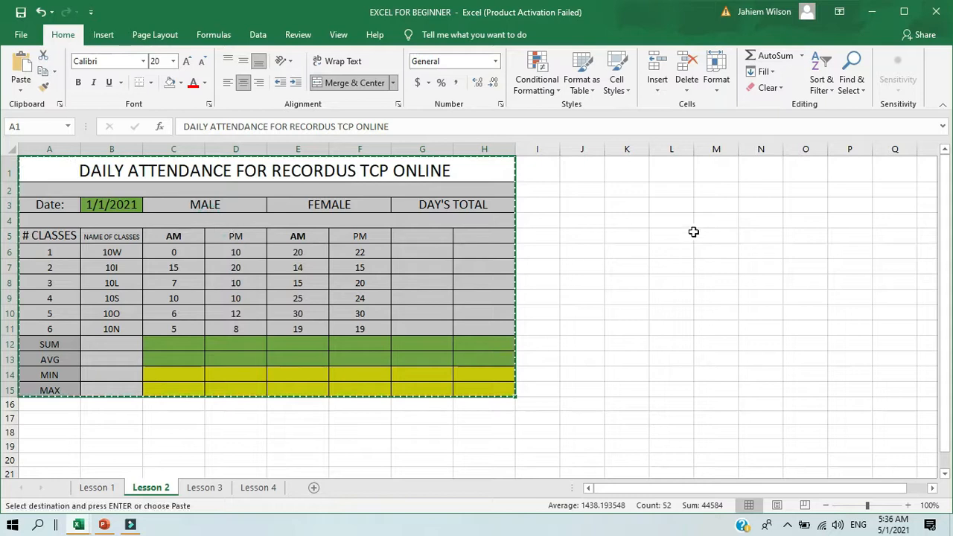
{"action": "left_click", "coordinate": [627, 175]}
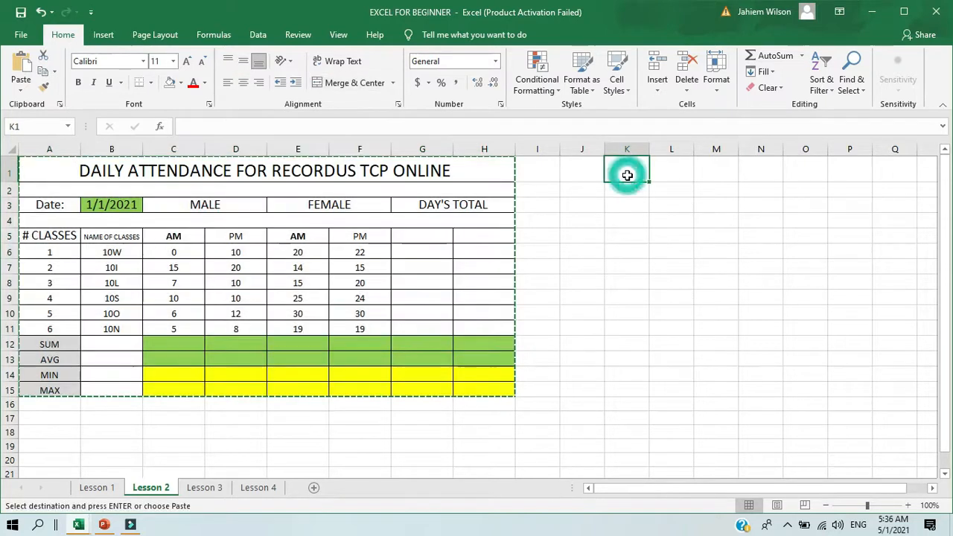
{"action": "key", "text": "ctrl+v"}
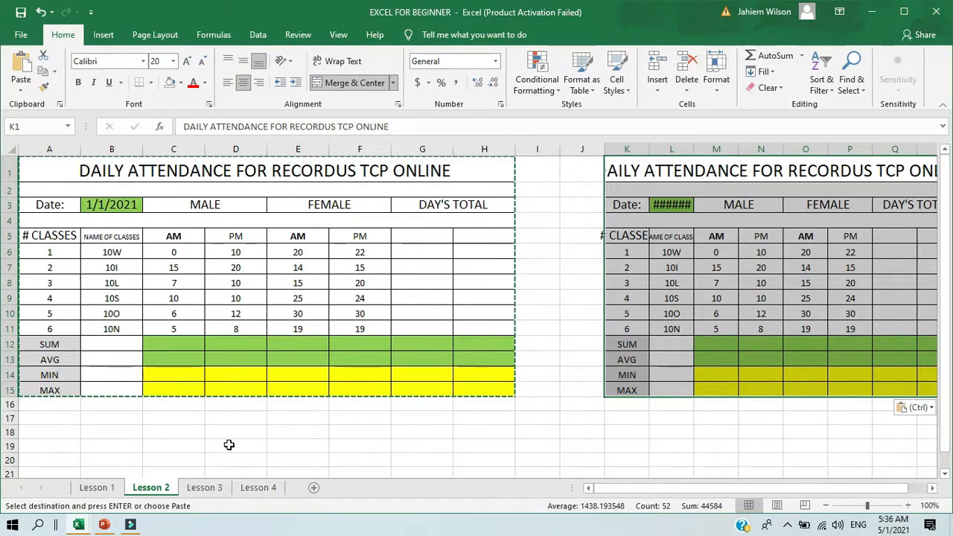
{"action": "key", "text": "ctrl+z"}
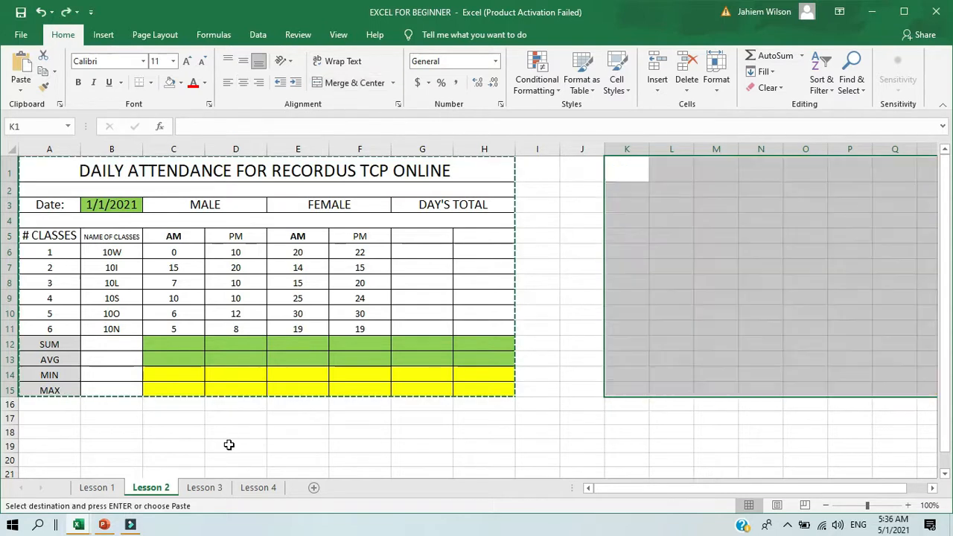
Paste the copied attendance table at K1 a second time and undo it again
{"action": "left_click_drag", "start_coordinate": [30, 166], "coordinate": [310, 387]}
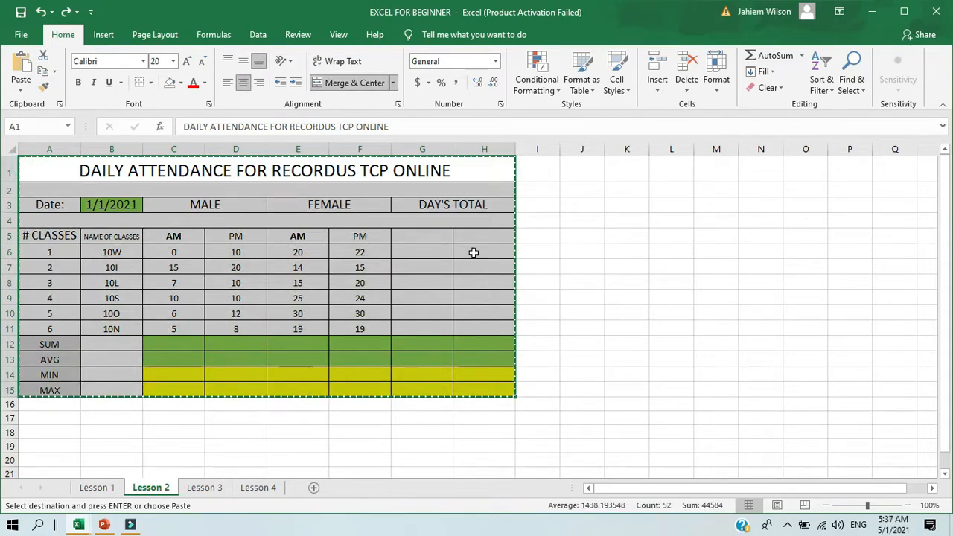
{"action": "left_click", "coordinate": [629, 171]}
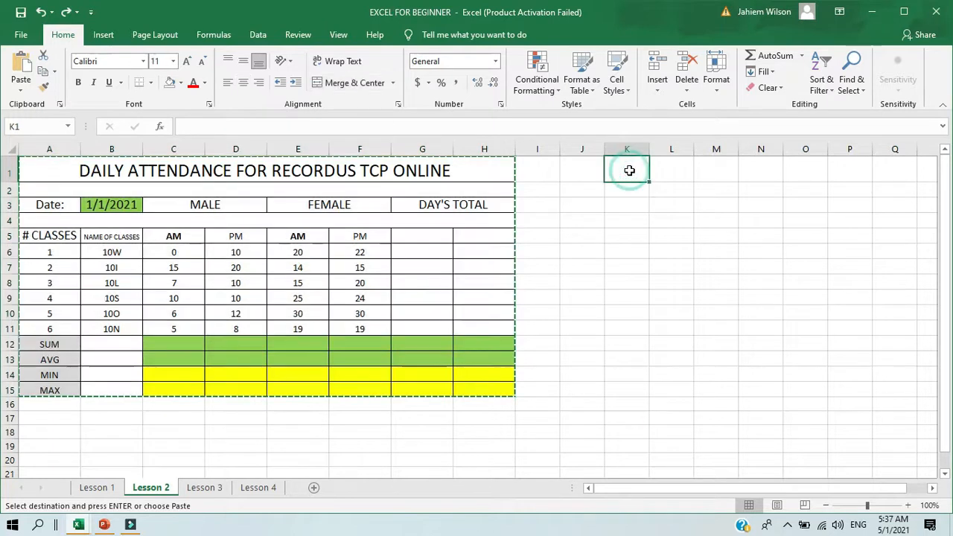
{"action": "key", "text": "ctrl+v"}
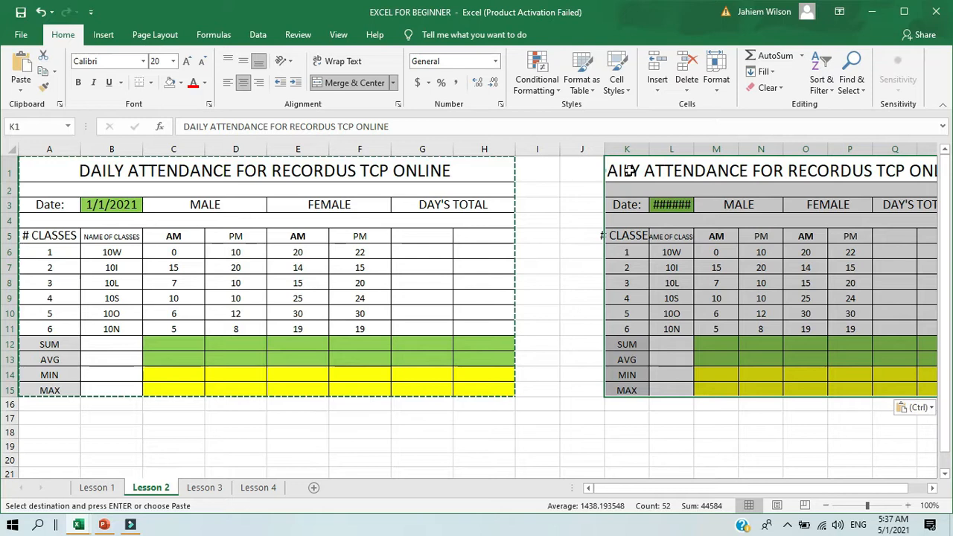
{"action": "key", "text": "ctrl+z"}
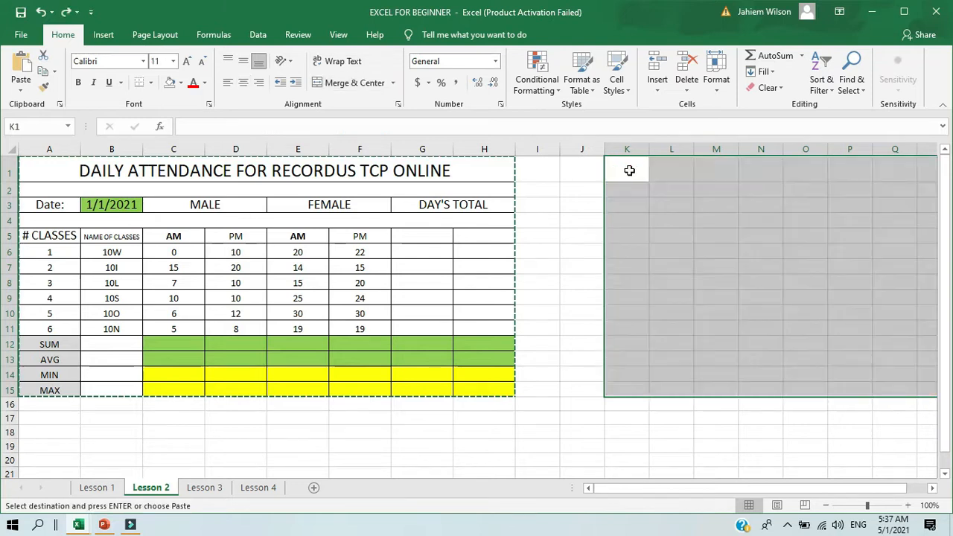
{"action": "left_click", "coordinate": [558, 343]}
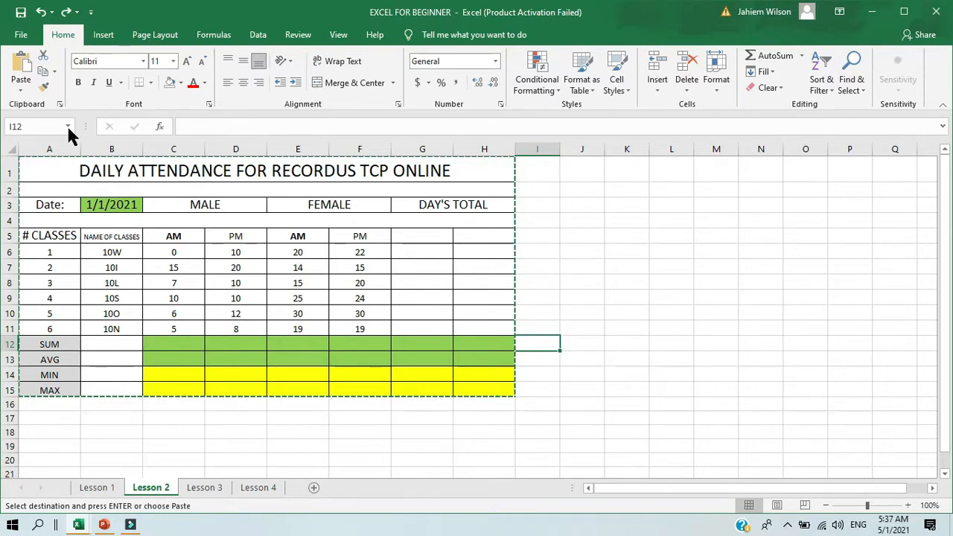
Create a new blank workbook, and switch back to the EXCEL FOR BEGINNER workbook
{"action": "left_click", "coordinate": [21, 34]}
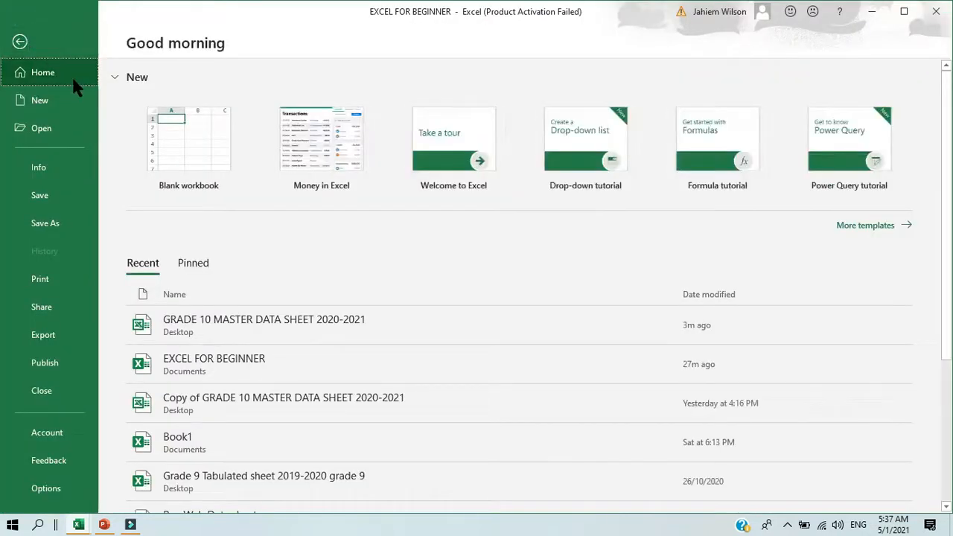
{"action": "left_click", "coordinate": [181, 151]}
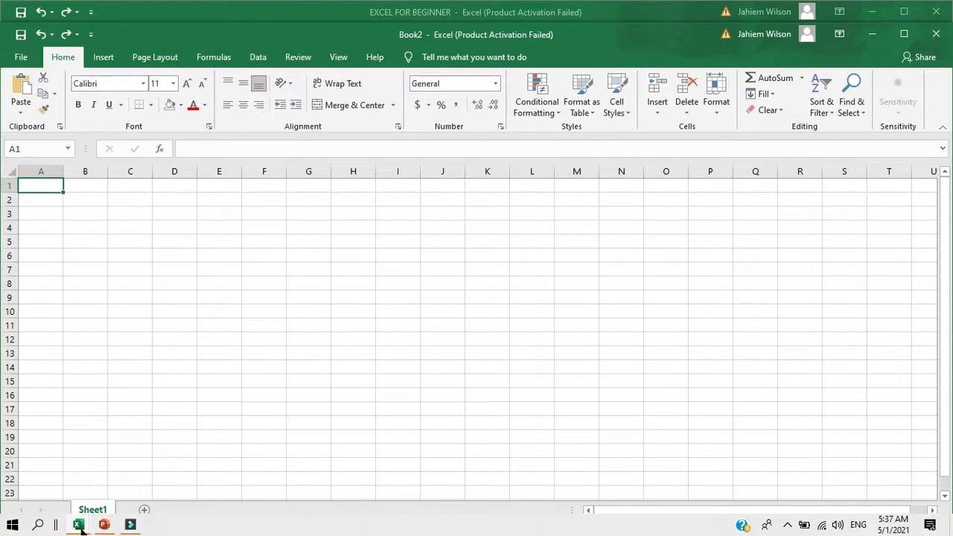
{"action": "mouse_move", "coordinate": [79, 524]}
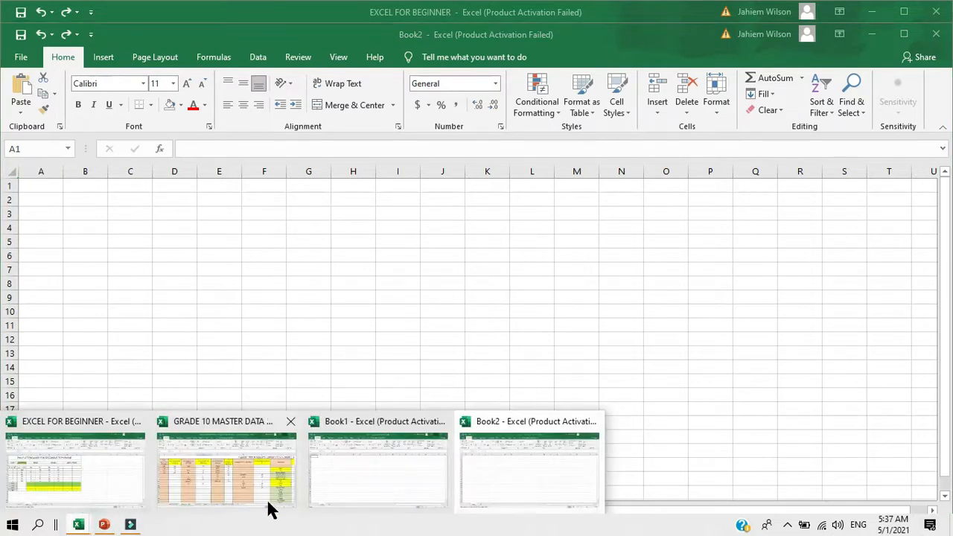
{"action": "left_click", "coordinate": [114, 477]}
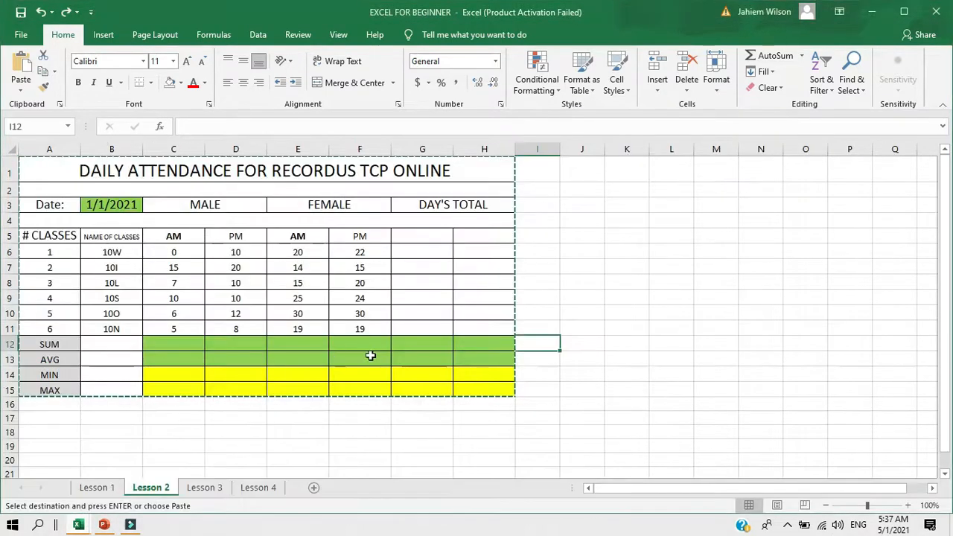
Enter the headers "Date:" in J3 and "MALE" in L3
{"action": "left_click", "coordinate": [572, 389]}
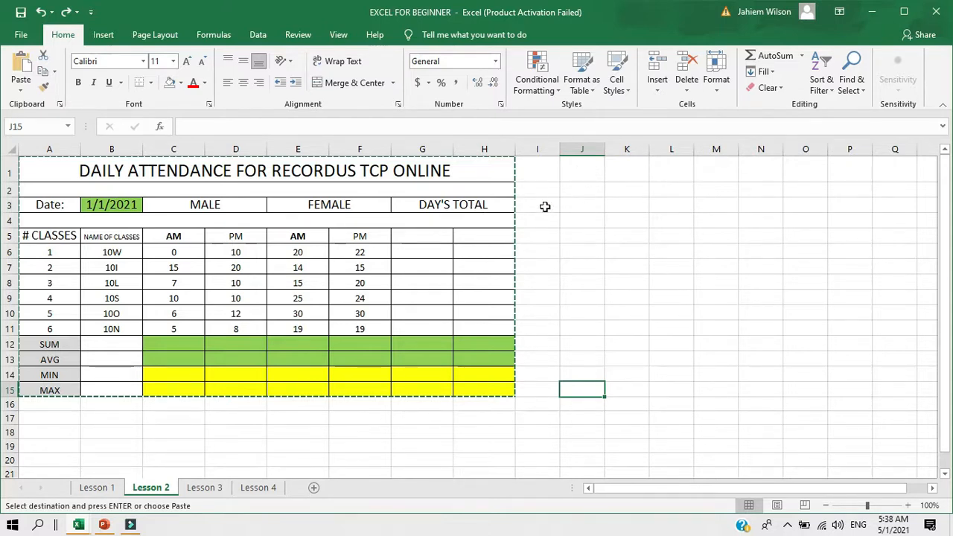
{"action": "left_click", "coordinate": [589, 206]}
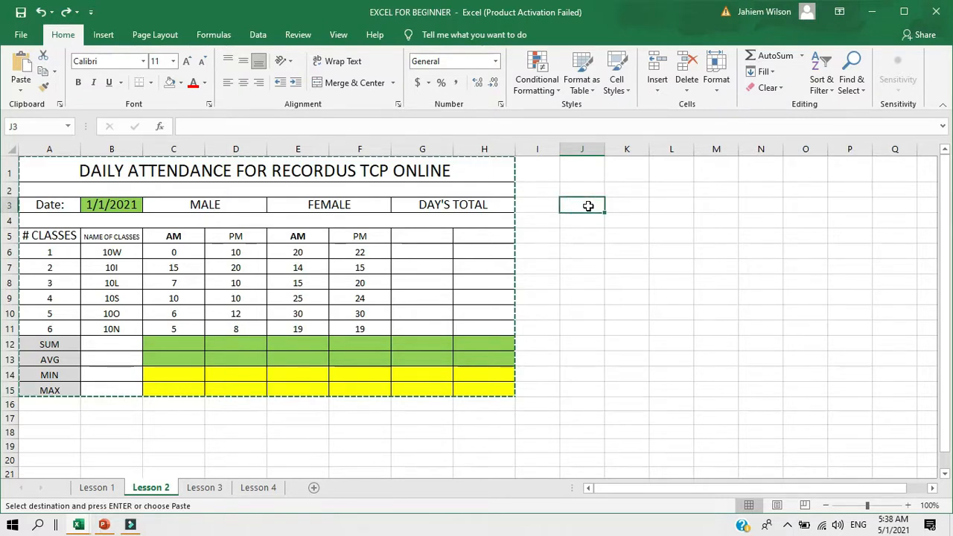
{"action": "type", "text": "D"}
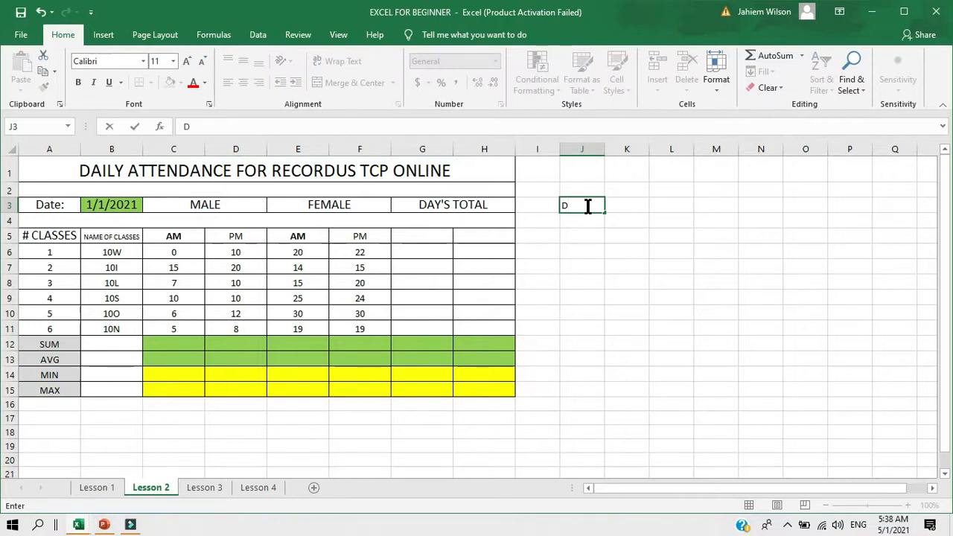
{"action": "type", "text": "ate"}
{"action": "key", "text": "Tab"}
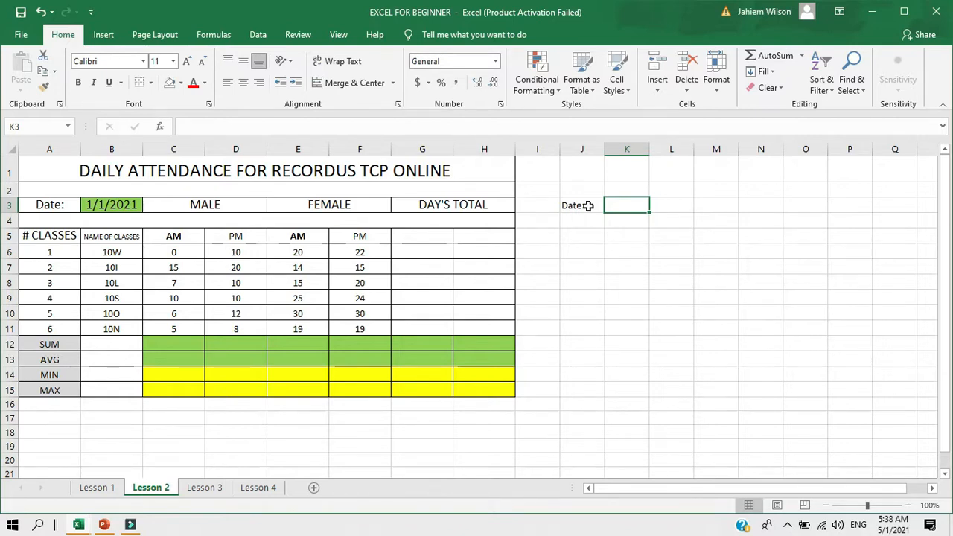
{"action": "key", "text": "Right"}
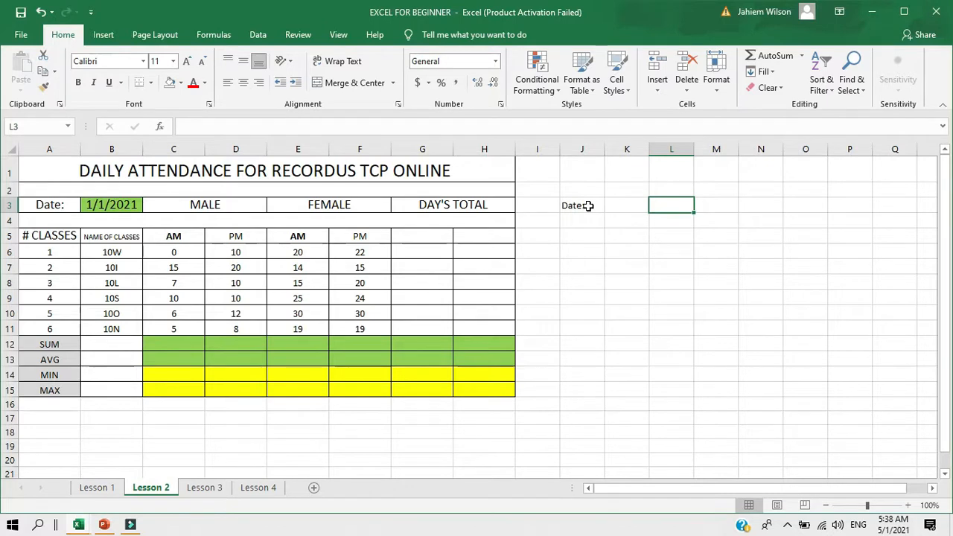
{"action": "type", "text": "MALE"}
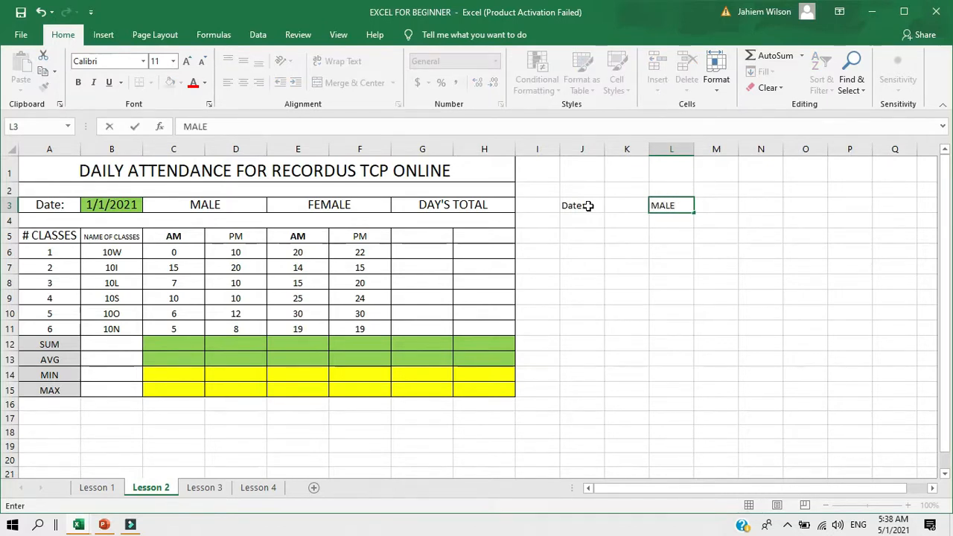
{"action": "key", "text": "Tab"}
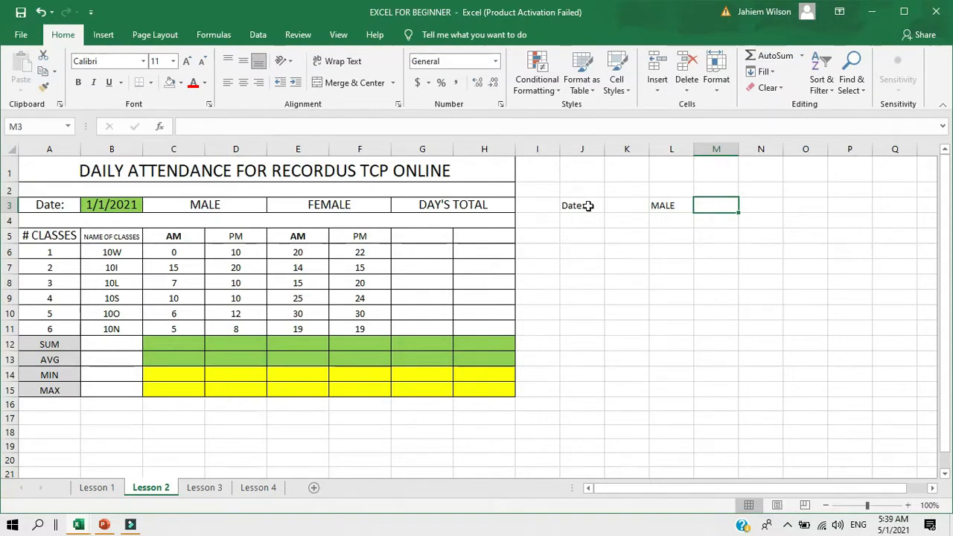
Enter the headers "FEMALE" in N3 and "DAY'S TOTAL" in P3
{"action": "key", "text": "Right"}
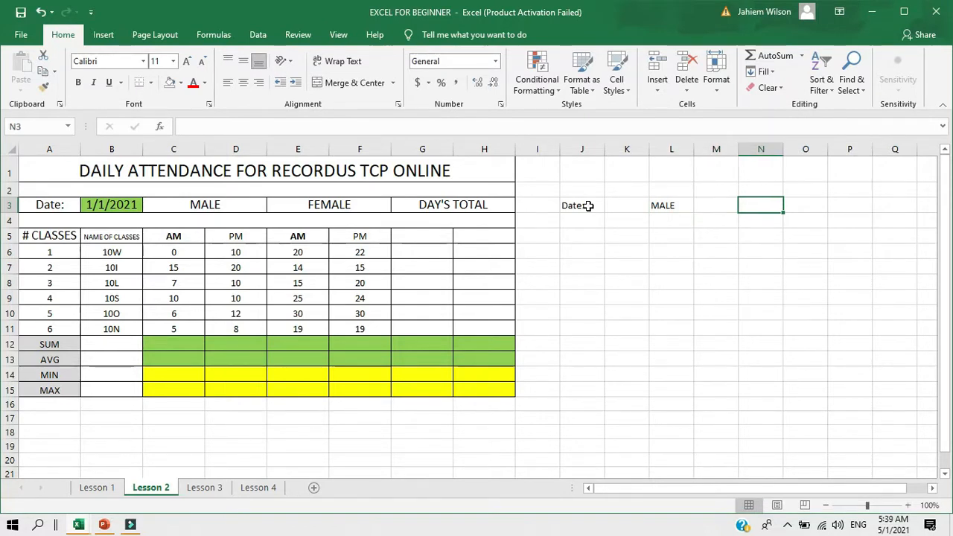
{"action": "type", "text": "FEMALE"}
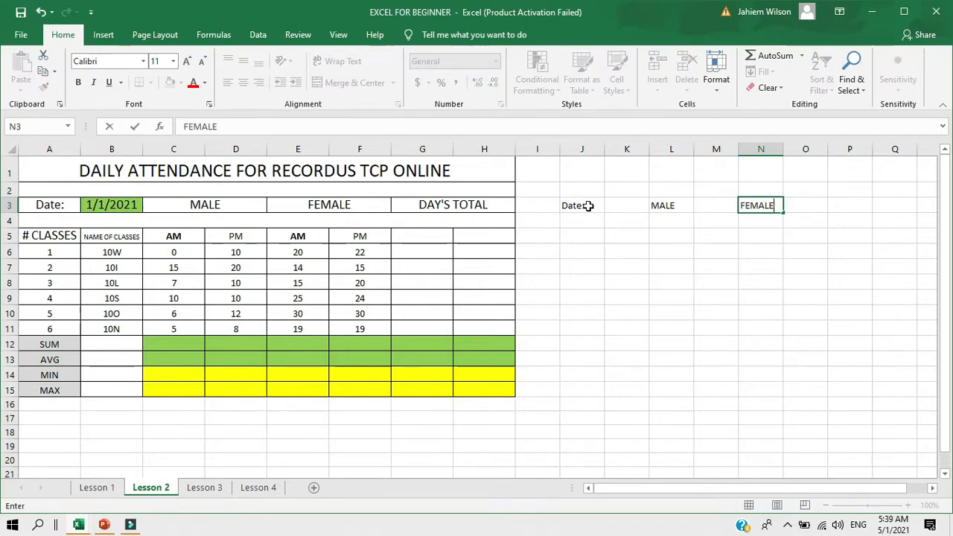
{"action": "key", "text": "Right"}
{"action": "key", "text": "Right"}
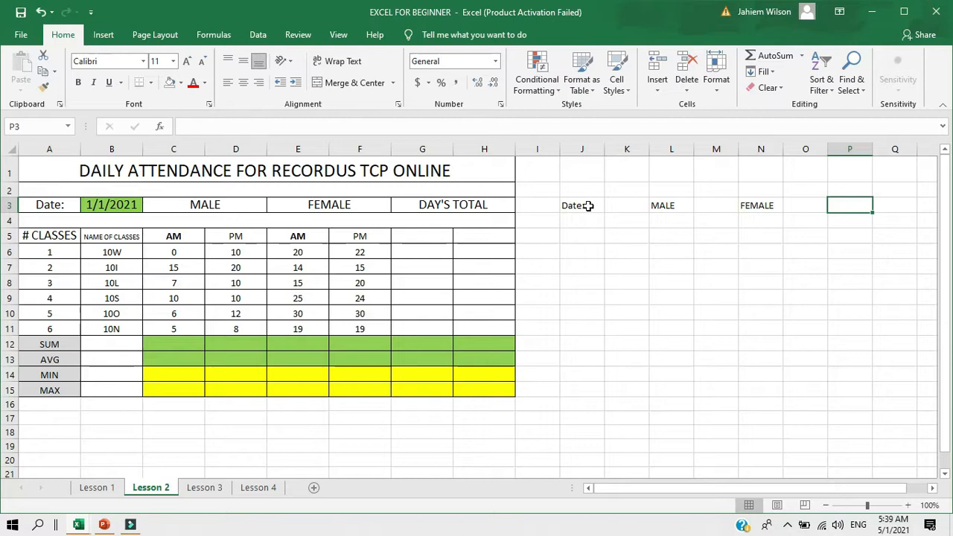
{"action": "type", "text": "DAY"}
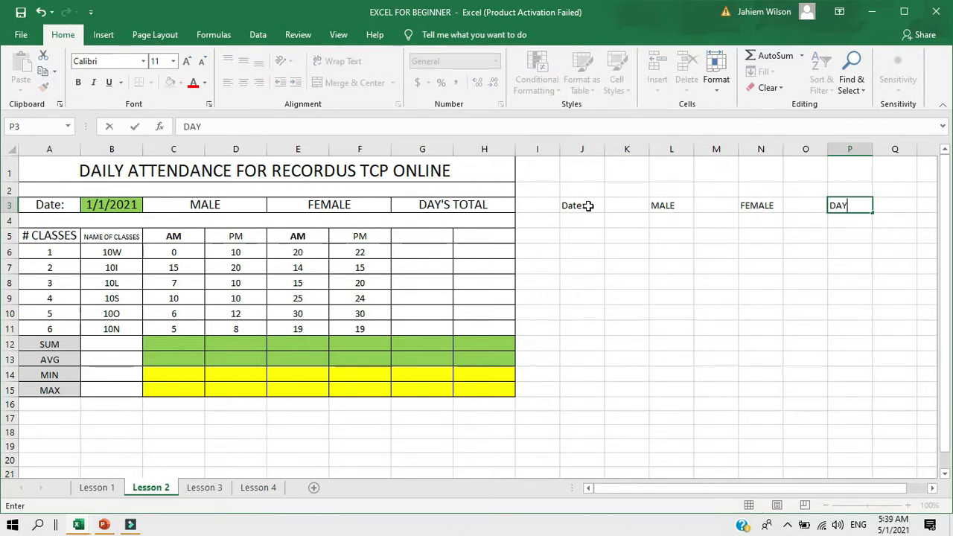
{"action": "type", "text": "'S TOTAL"}
{"action": "key", "text": "Return"}
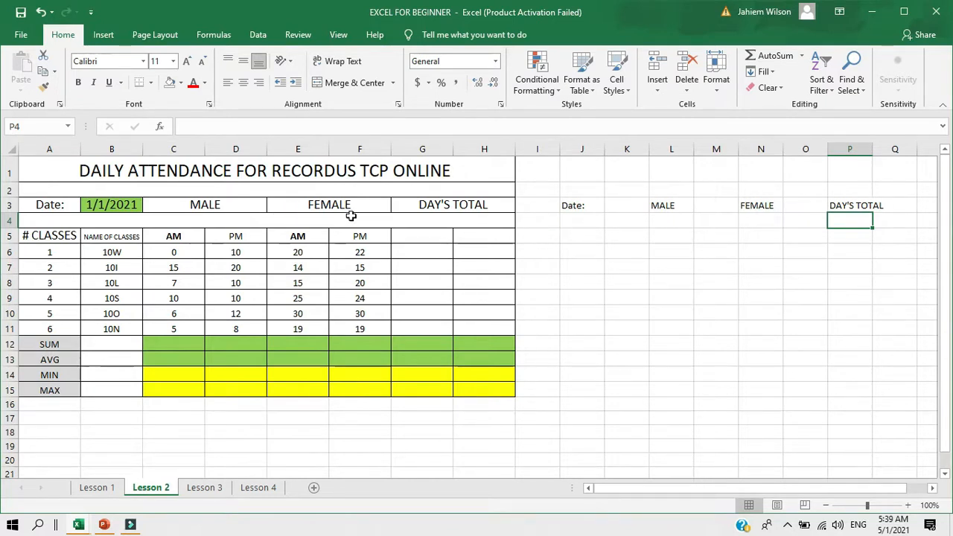
Enter "# CLASSES" in J5 and "NAME OF CLASSES" in K5, and widen column K to fit its header
{"action": "left_click", "coordinate": [579, 236]}
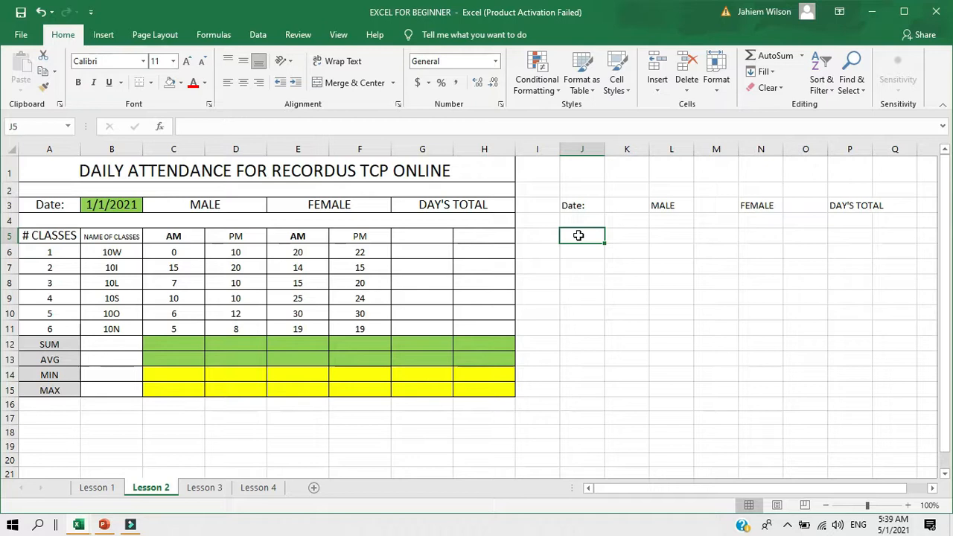
{"action": "type", "text": "#"}
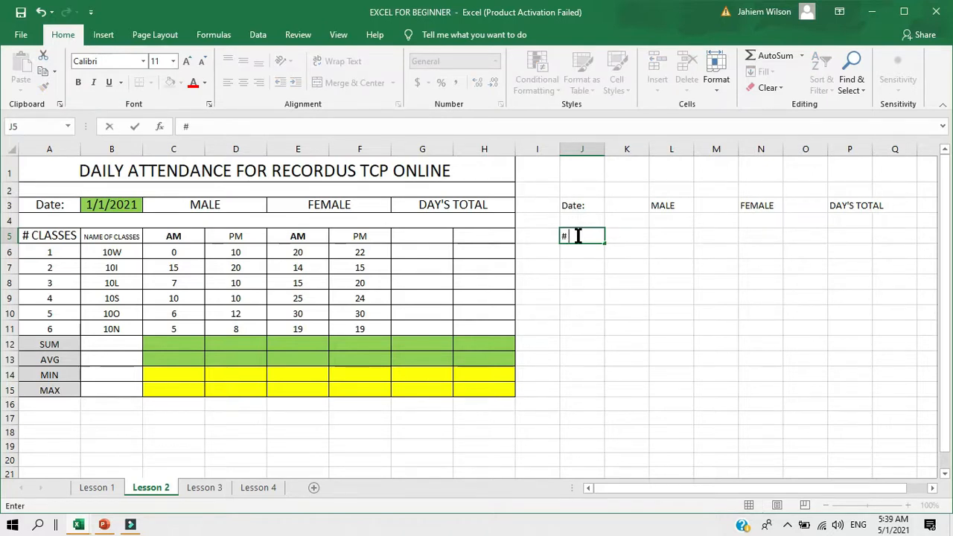
{"action": "type", "text": " CLASSES"}
{"action": "key", "text": "Tab"}
{"action": "type", "text": "NAME O"}
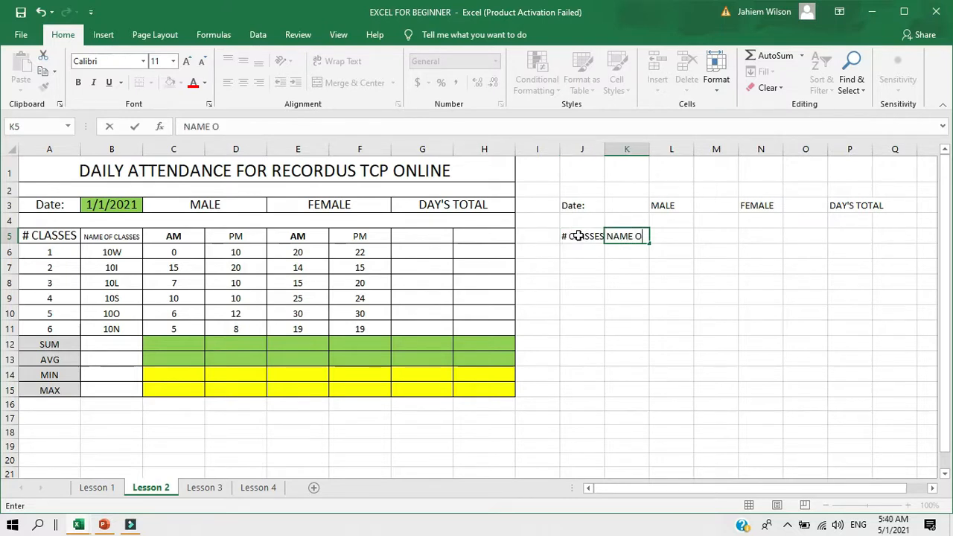
{"action": "type", "text": "F CLASSES"}
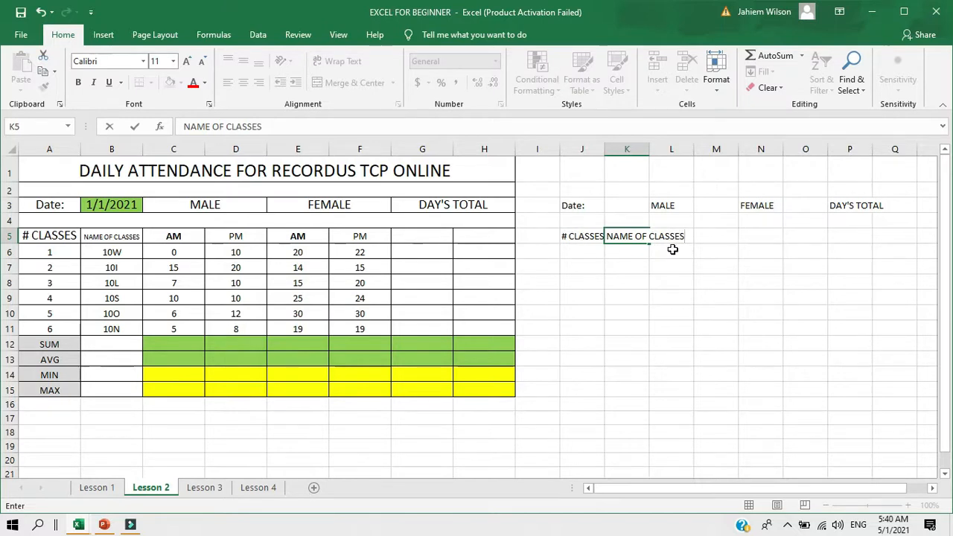
{"action": "key", "text": "Return"}
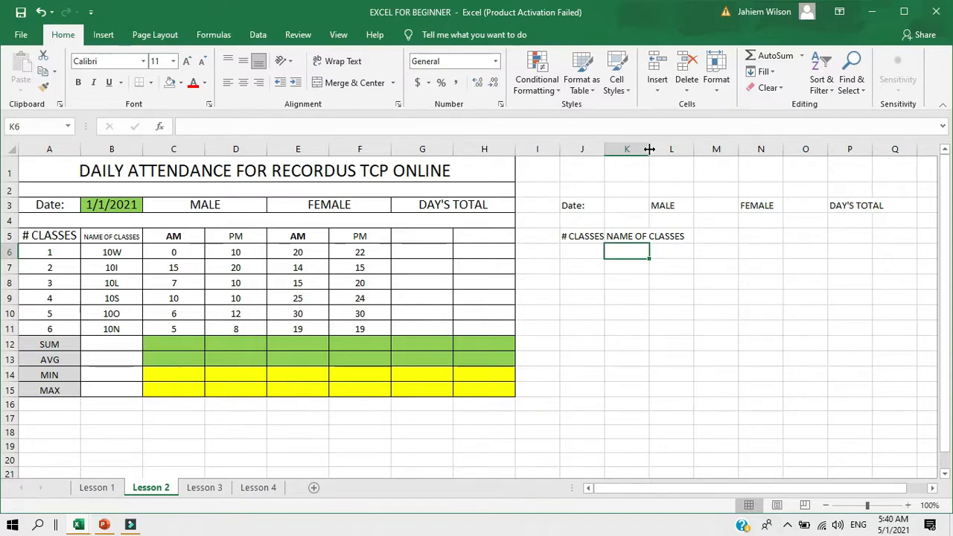
{"action": "left_click_drag", "start_coordinate": [649, 150], "coordinate": [687, 148]}
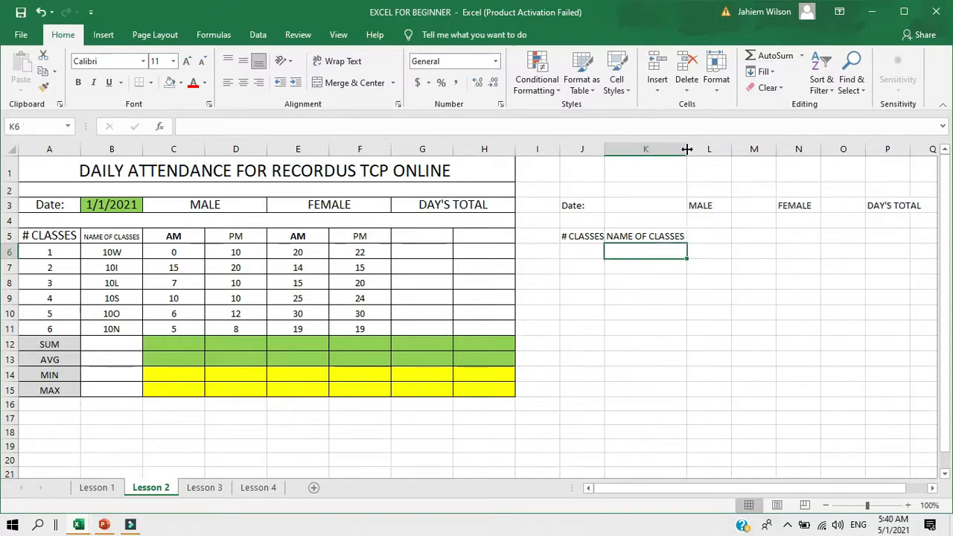
{"action": "left_click", "coordinate": [684, 312]}
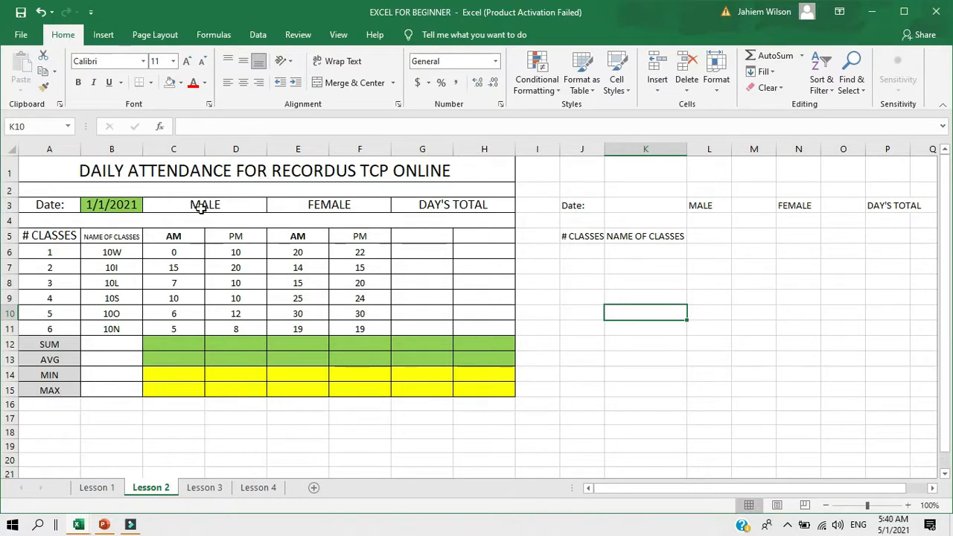
Merge and center the "MALE" header across L3:M3
{"action": "left_click", "coordinate": [706, 203]}
{"action": "left_click_drag", "start_coordinate": [709, 205], "coordinate": [738, 211]}
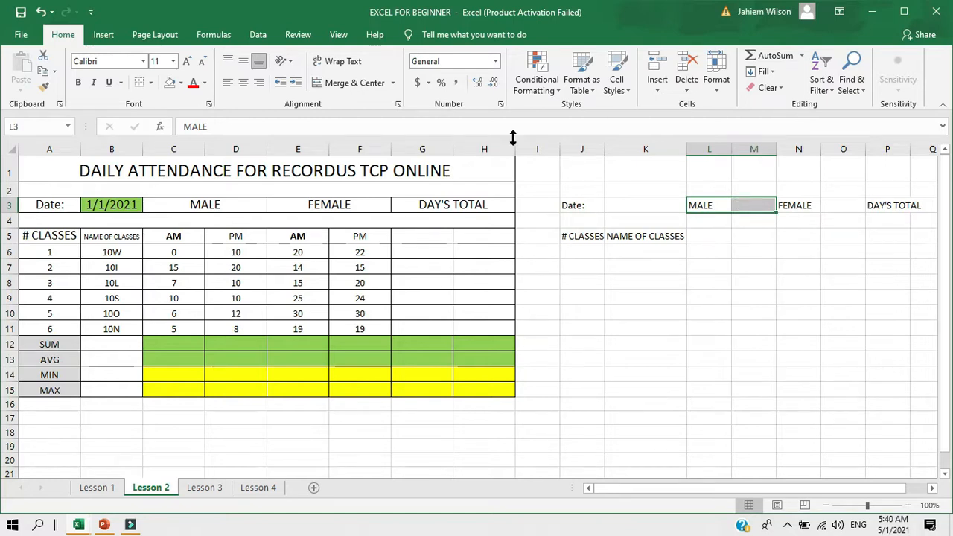
{"action": "left_click", "coordinate": [331, 83]}
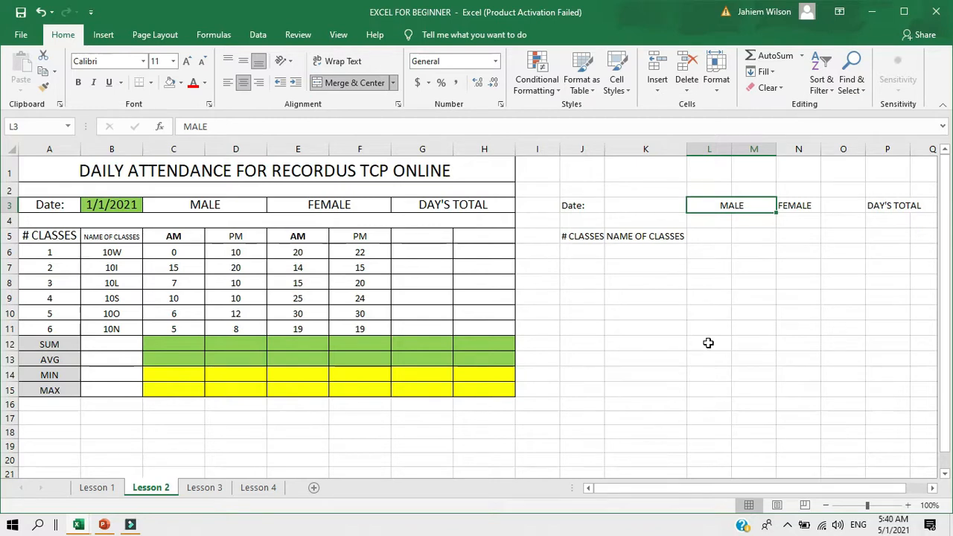
Enter "AM" in L5 under the MALE header, and make it bold and centered
{"action": "left_click", "coordinate": [708, 235]}
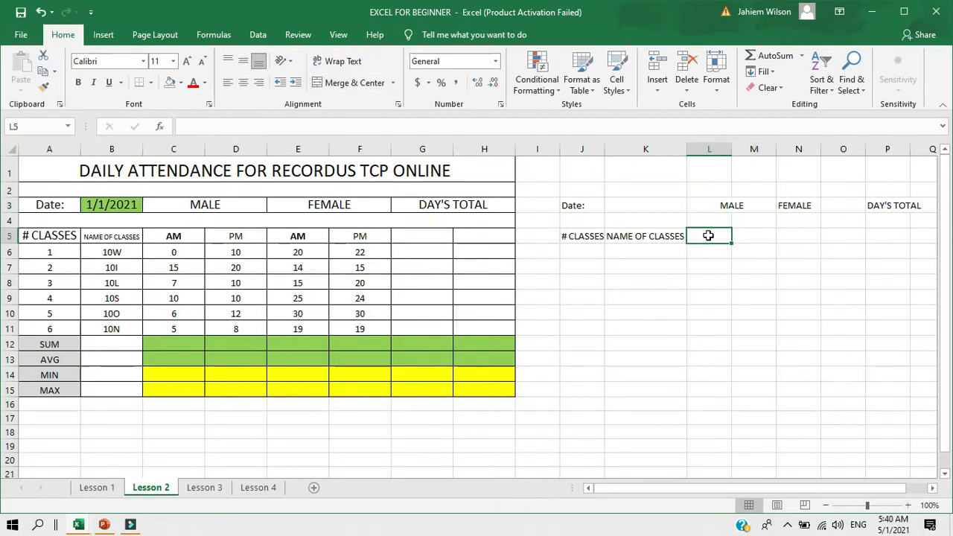
{"action": "type", "text": "AM"}
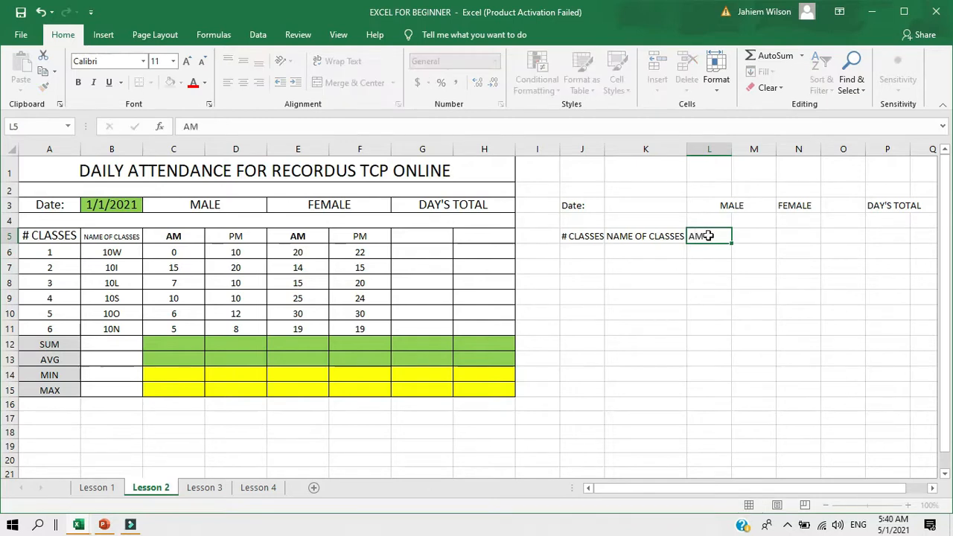
{"action": "key", "text": "Return"}
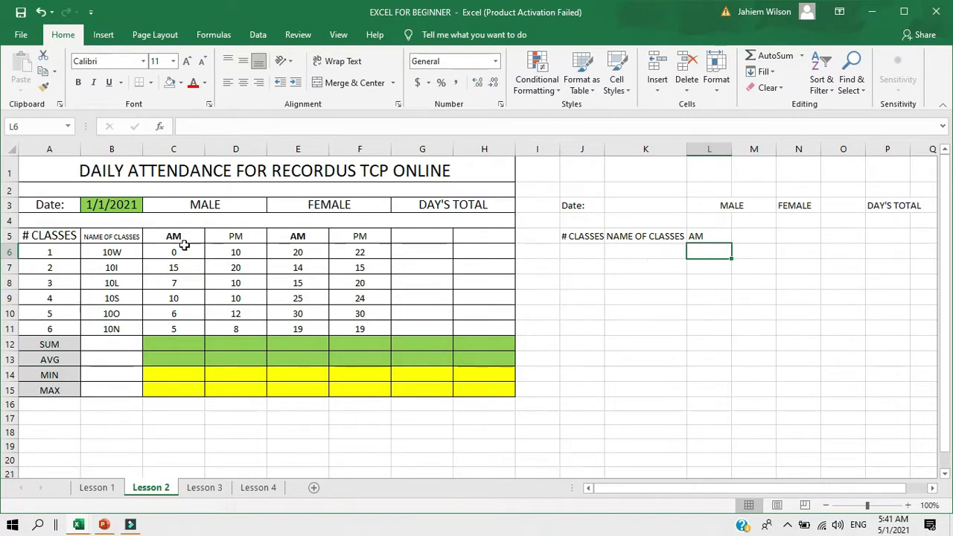
{"action": "left_click", "coordinate": [708, 237]}
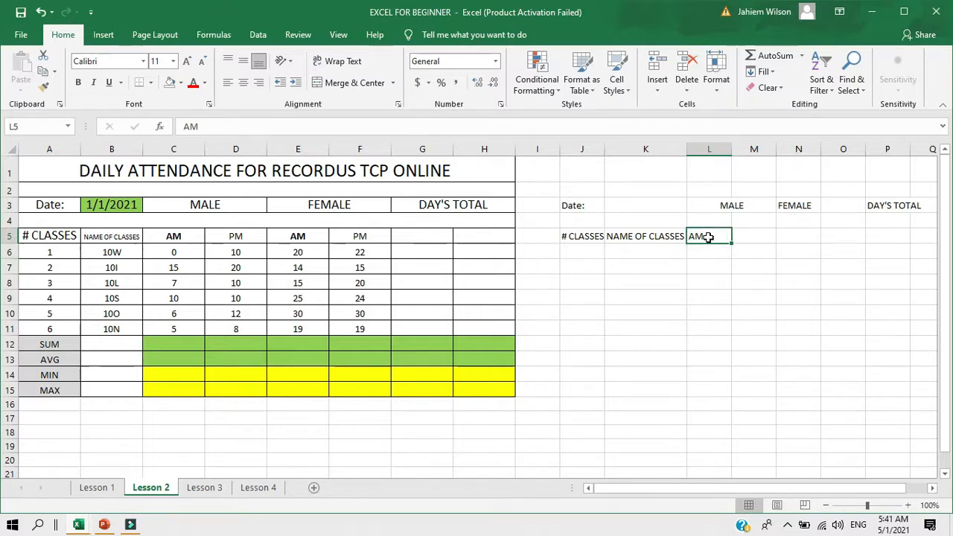
{"action": "key", "text": "ctrl+b"}
{"action": "key", "text": "ctrl+z"}
{"action": "left_click", "coordinate": [713, 236]}
{"action": "left_click", "coordinate": [79, 84]}
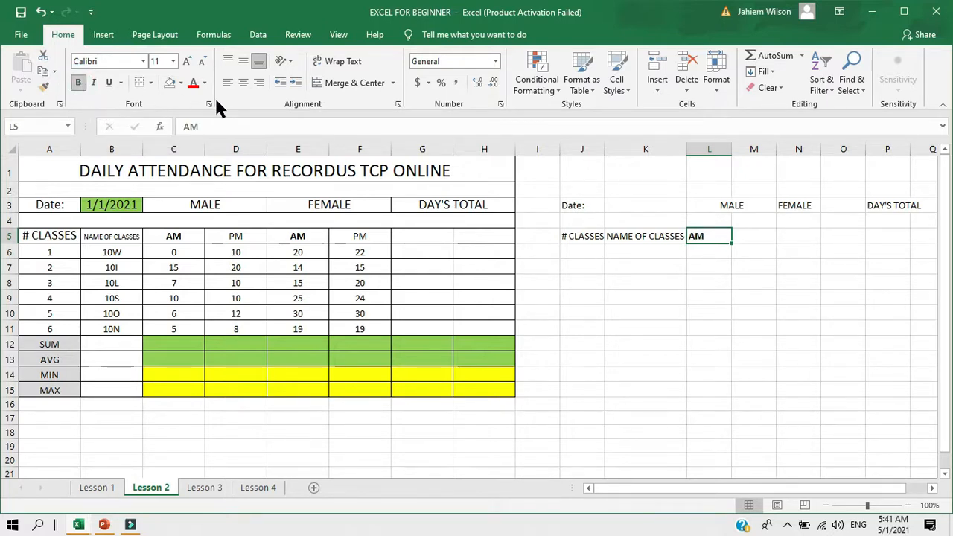
{"action": "left_click", "coordinate": [245, 83]}
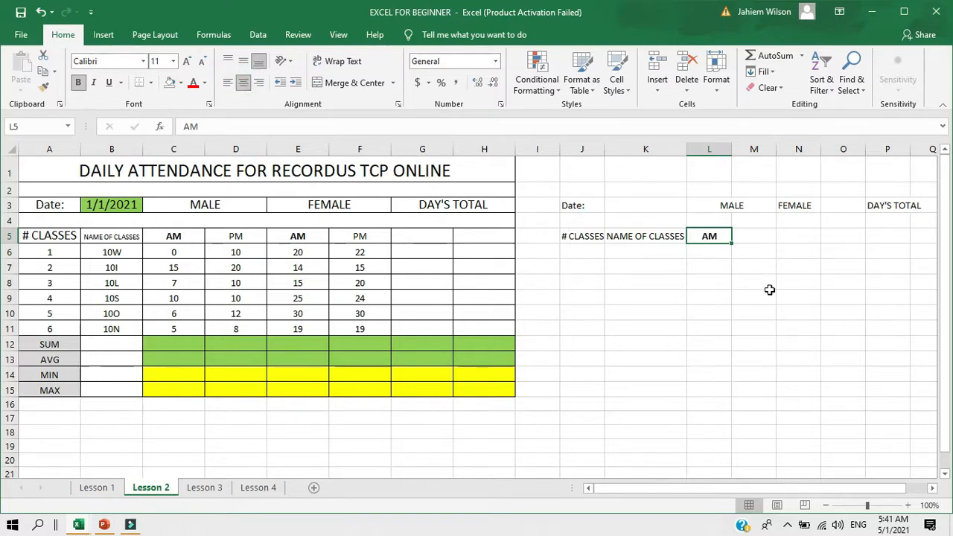
Enter a centered "PM" in M5 and a bold, centered "AM" in N5
{"action": "left_click", "coordinate": [755, 234]}
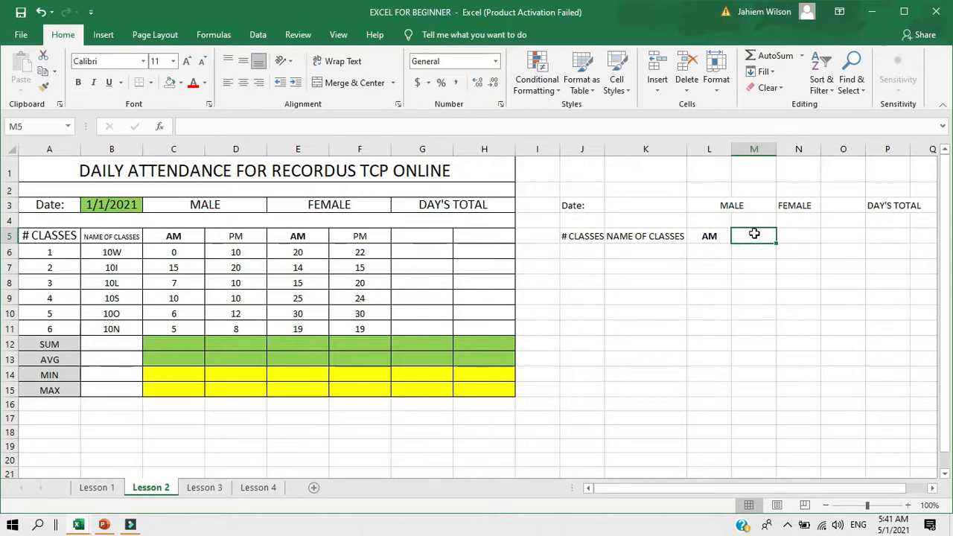
{"action": "type", "text": "PM"}
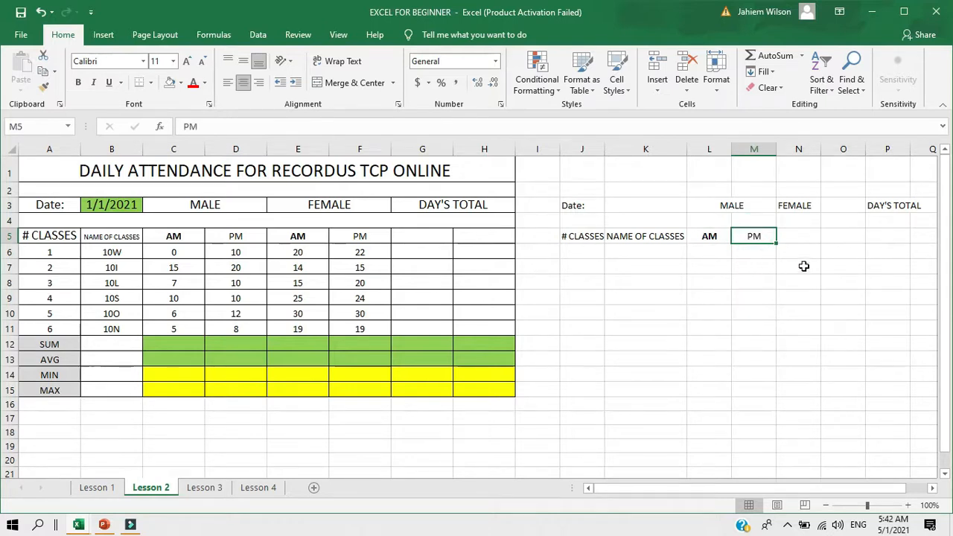
{"action": "left_click", "coordinate": [796, 237]}
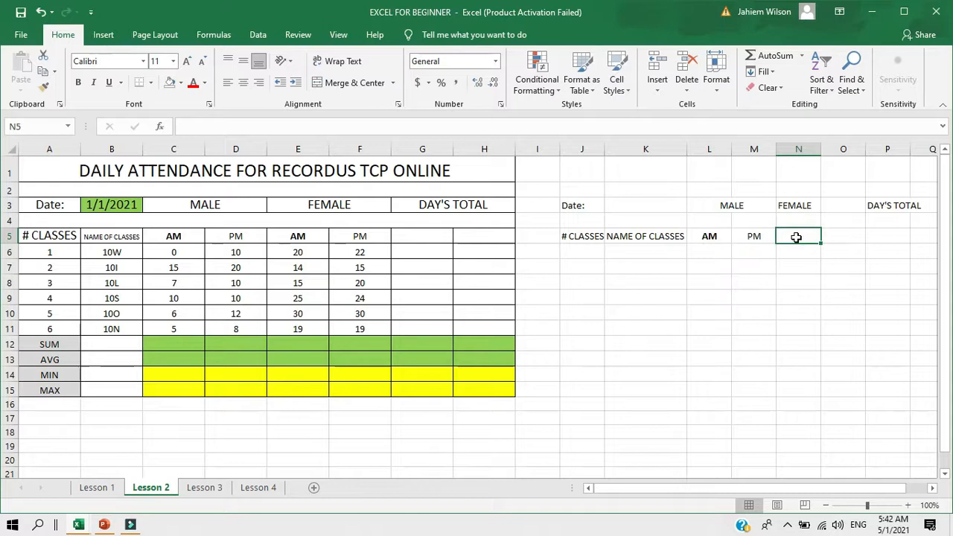
{"action": "type", "text": "AM"}
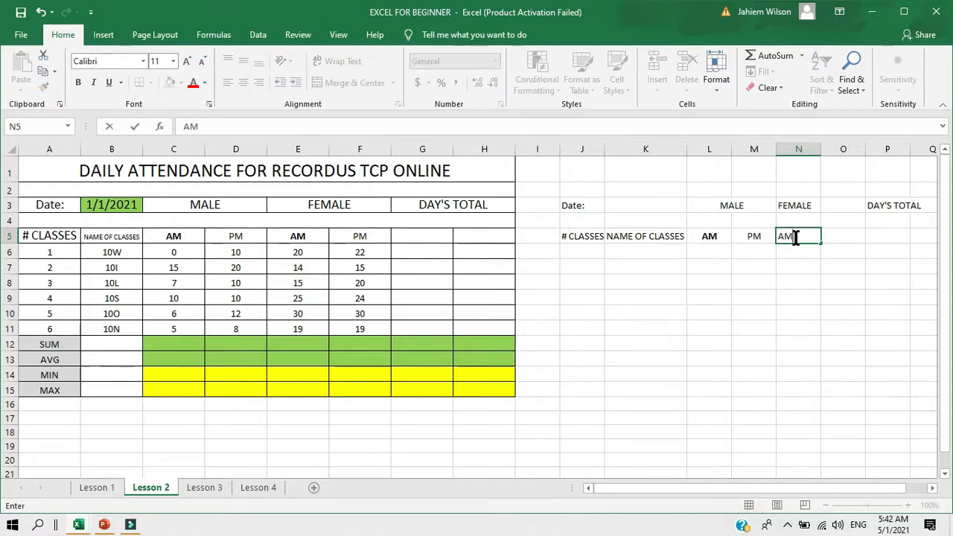
{"action": "key", "text": "ctrl+Return"}
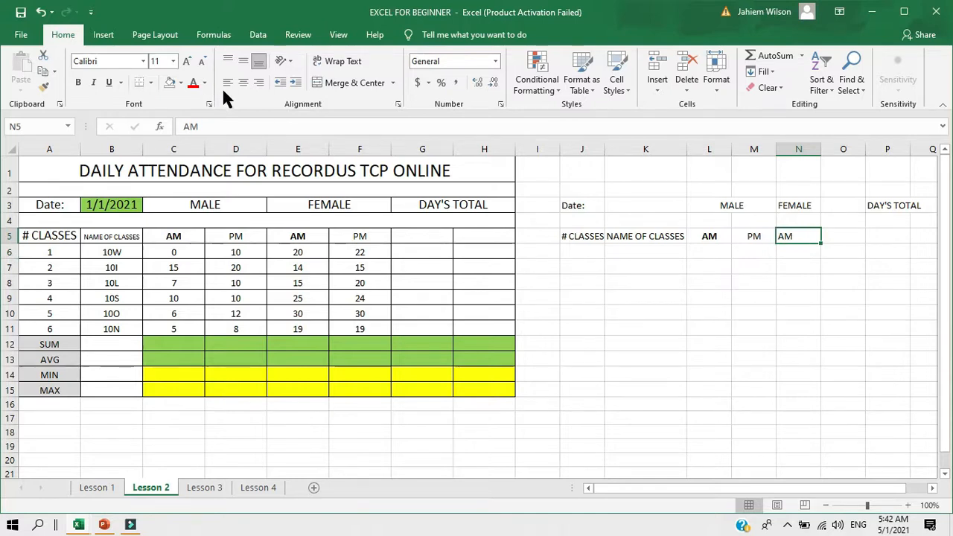
{"action": "left_click", "coordinate": [242, 82]}
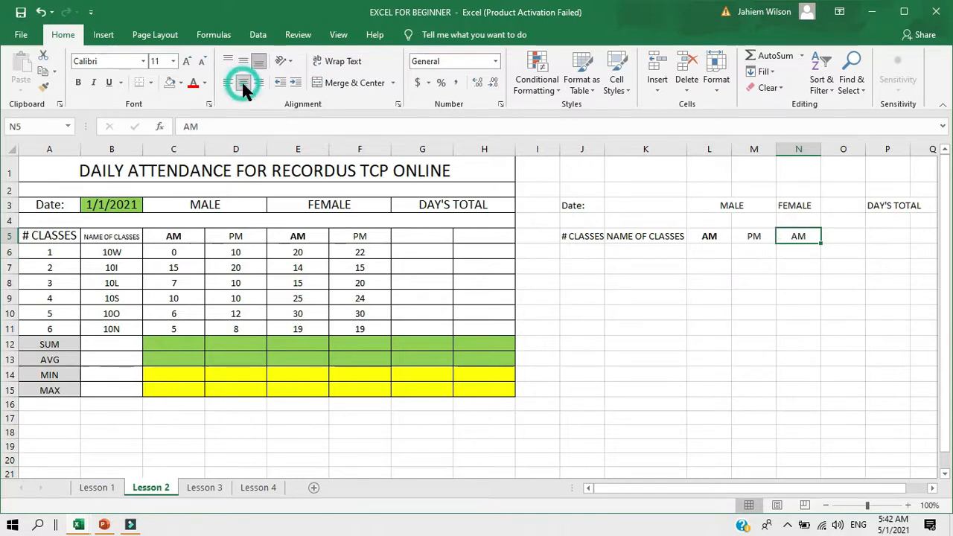
{"action": "left_click", "coordinate": [78, 83]}
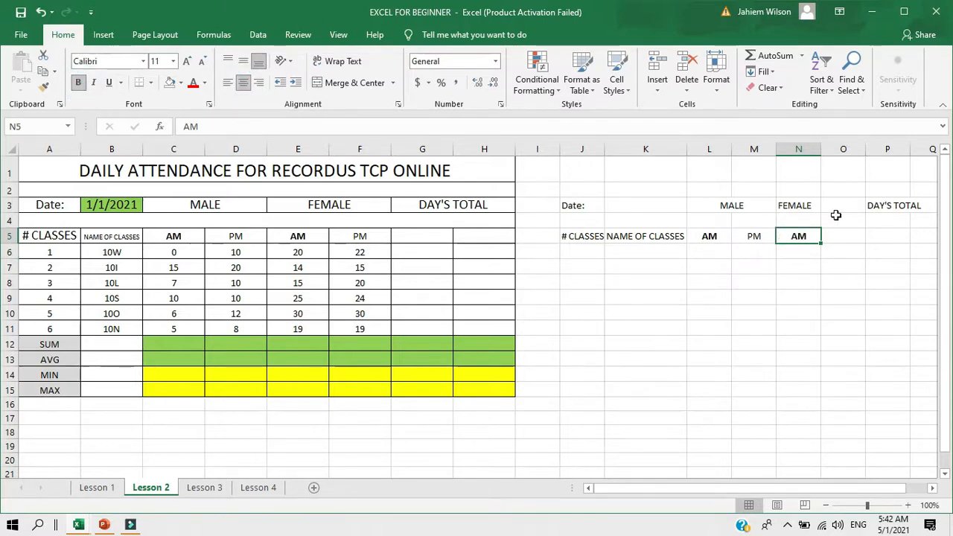
Enter "PM" in O5 and center it in the cell
{"action": "left_click", "coordinate": [845, 237]}
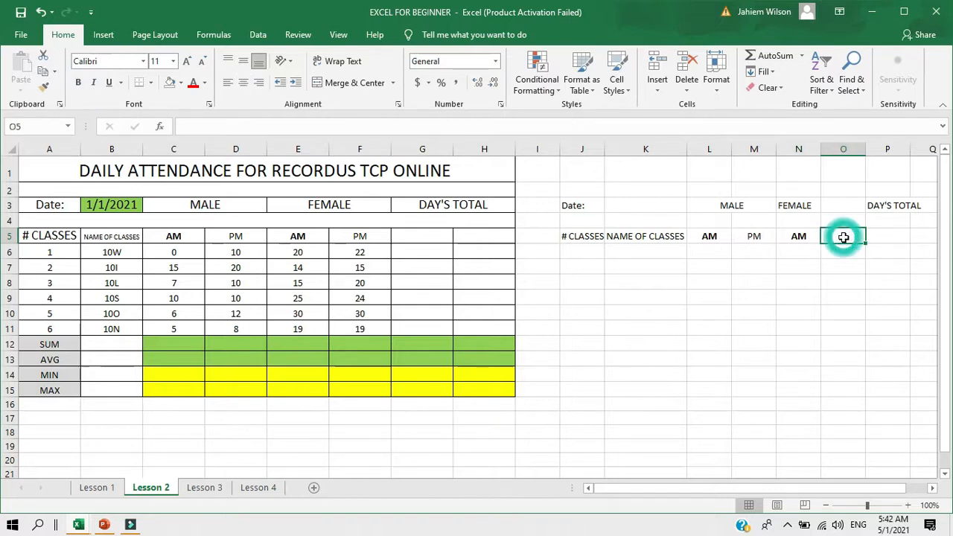
{"action": "type", "text": "PM"}
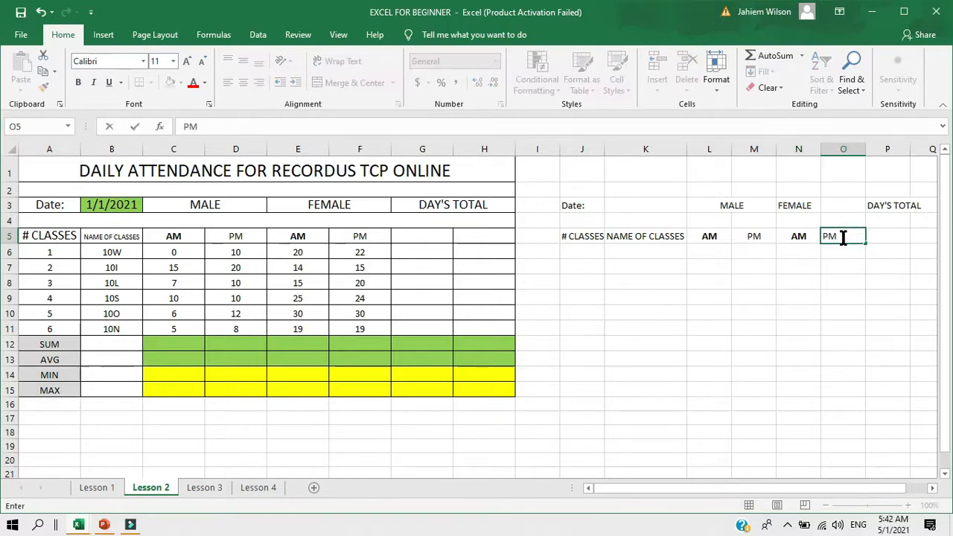
{"action": "left_click", "coordinate": [842, 237]}
{"action": "left_click", "coordinate": [855, 298]}
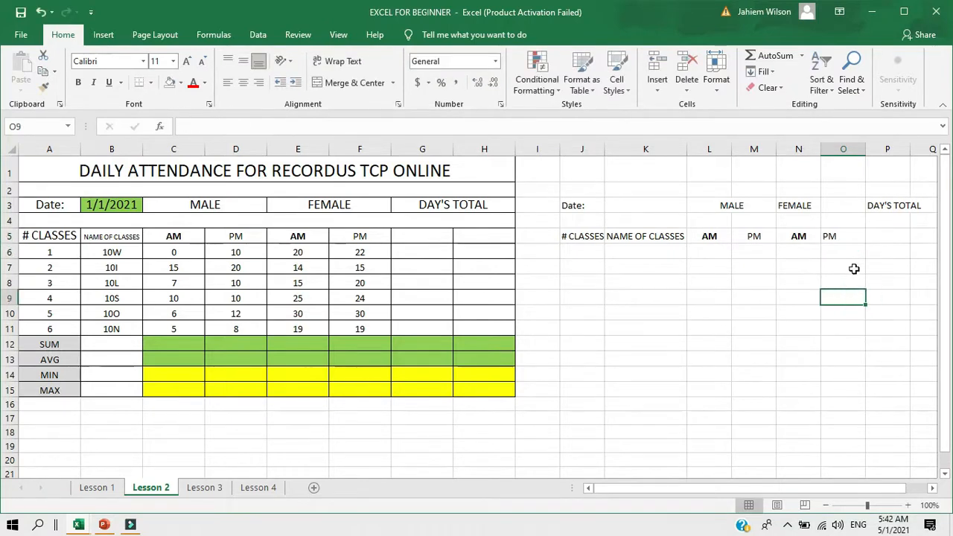
{"action": "left_click", "coordinate": [848, 228]}
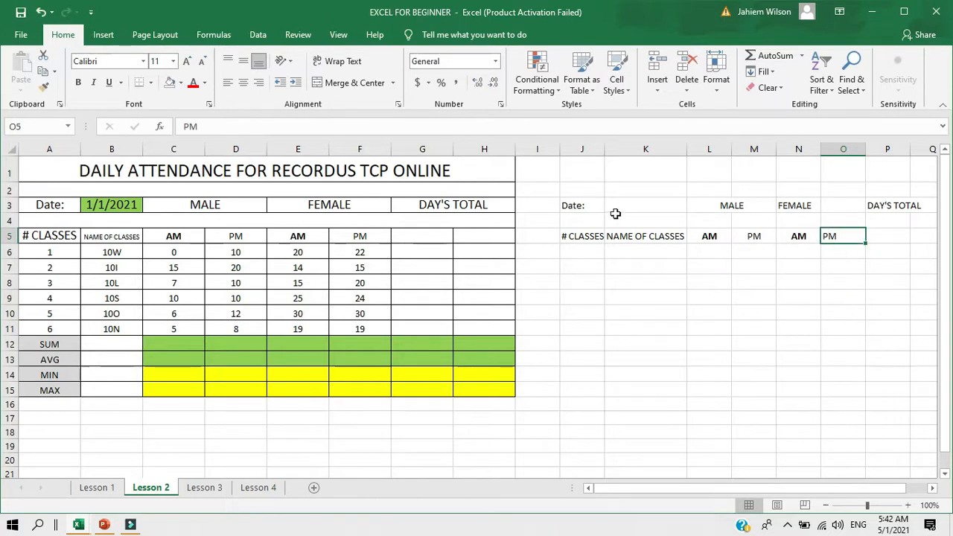
{"action": "left_click", "coordinate": [243, 80]}
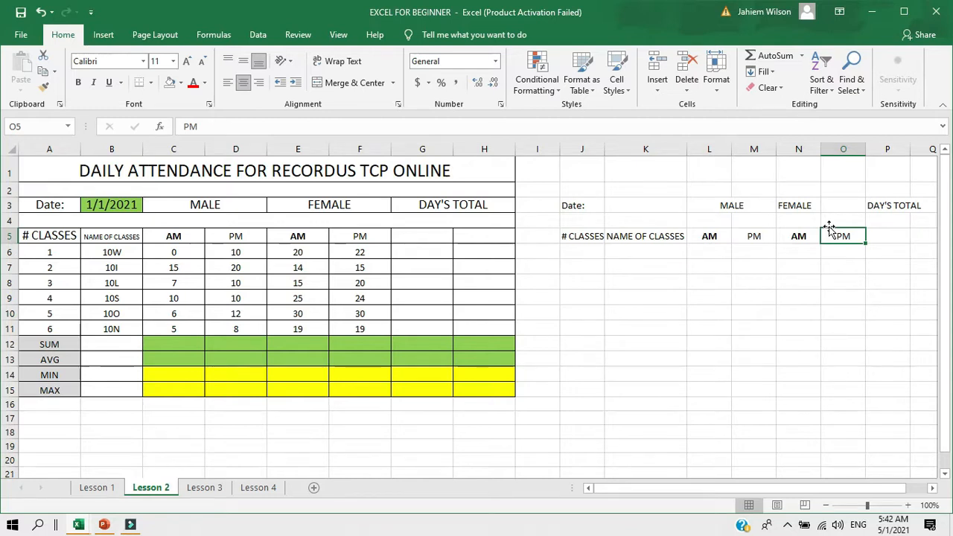
Enter the class numbers 1 to 6 in J6:J11 under the "# CLASSES" header
{"action": "left_click", "coordinate": [577, 251]}
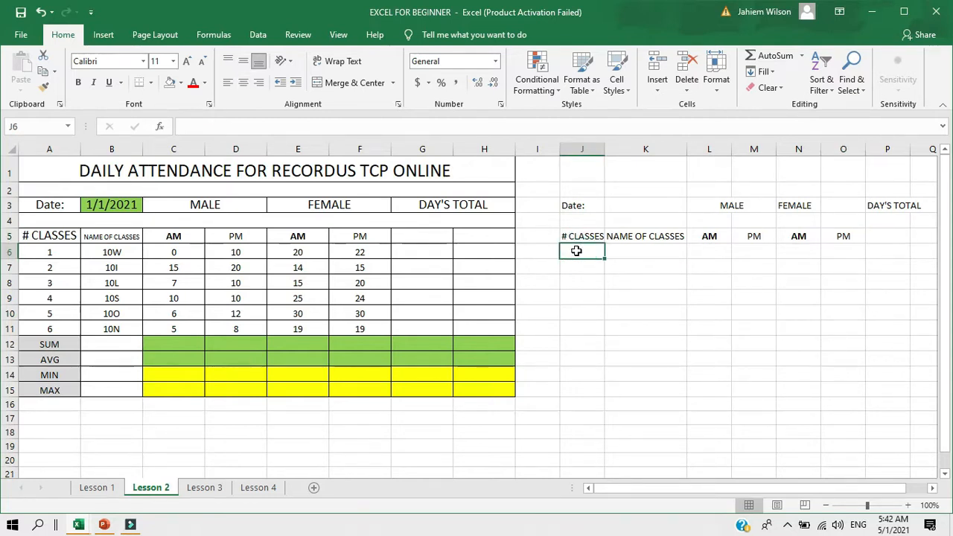
{"action": "type", "text": "1"}
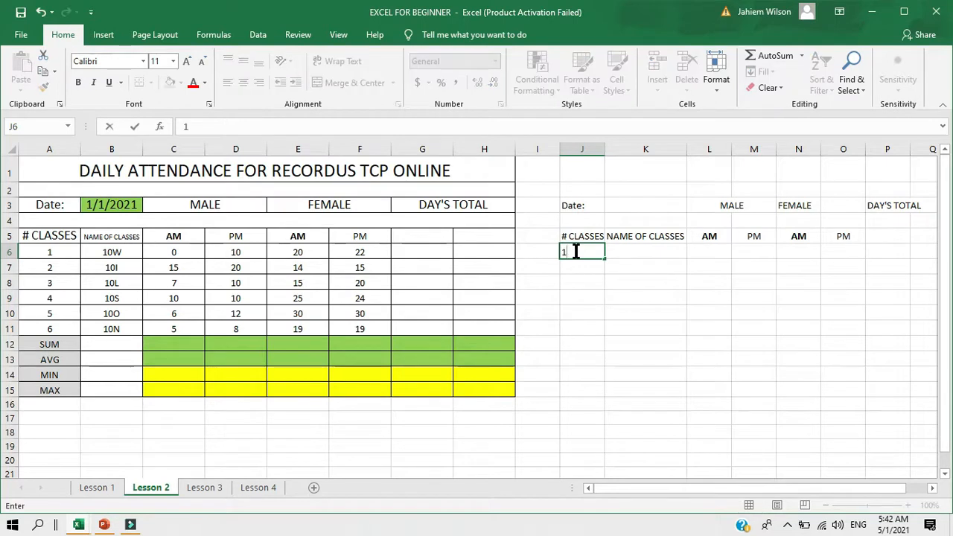
{"action": "key", "text": "Return"}
{"action": "type", "text": "2"}
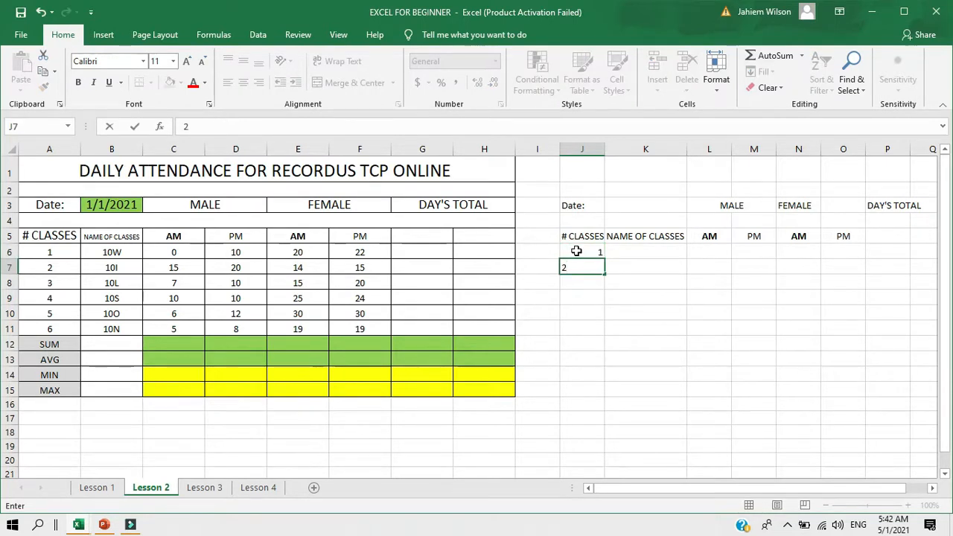
{"action": "key", "text": "Return"}
{"action": "type", "text": "3"}
{"action": "key", "text": "Return"}
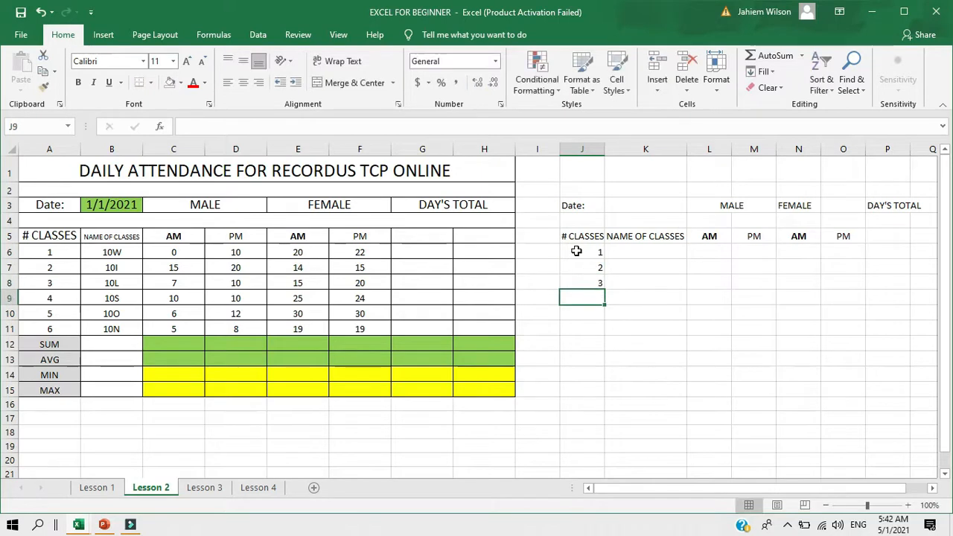
{"action": "type", "text": "4"}
{"action": "key", "text": "Return"}
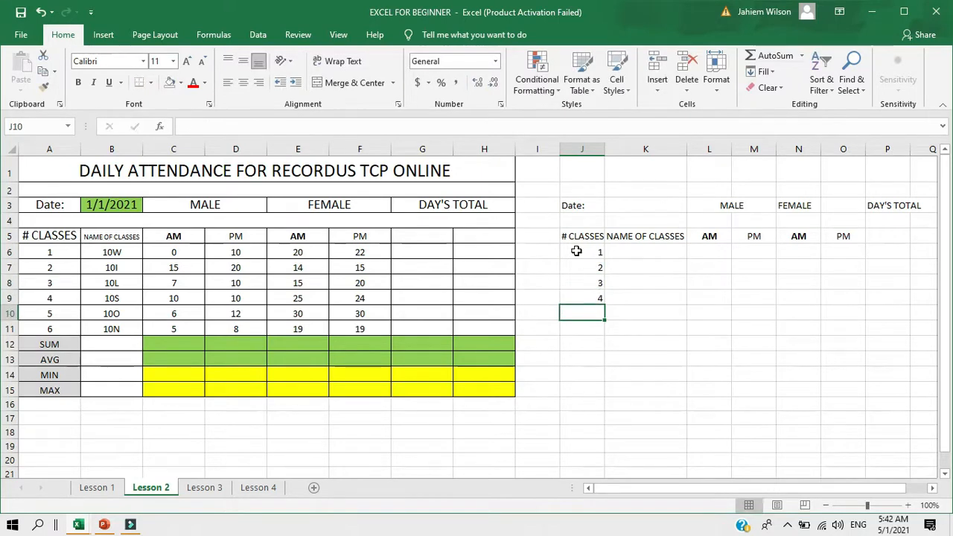
{"action": "type", "text": "5"}
{"action": "key", "text": "Return"}
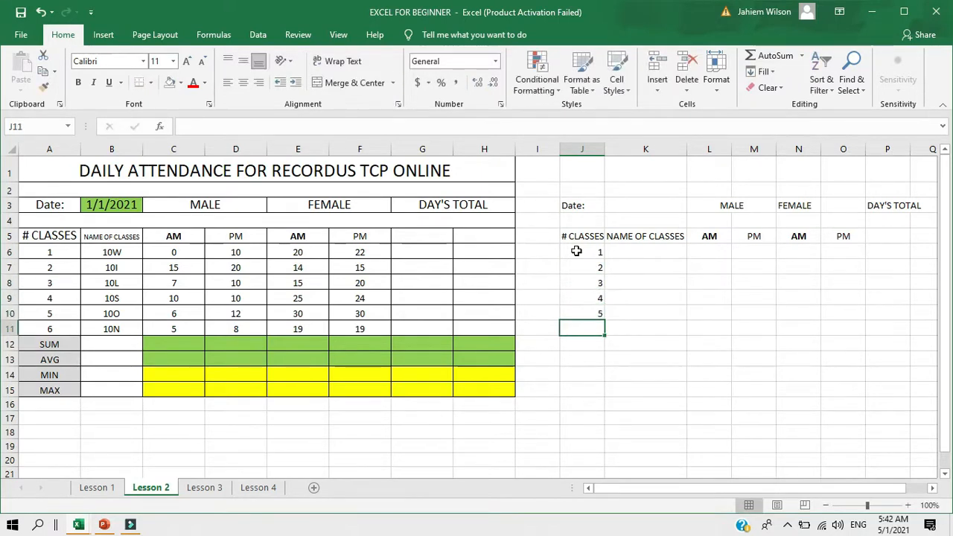
{"action": "type", "text": "6"}
{"action": "key", "text": "Return"}
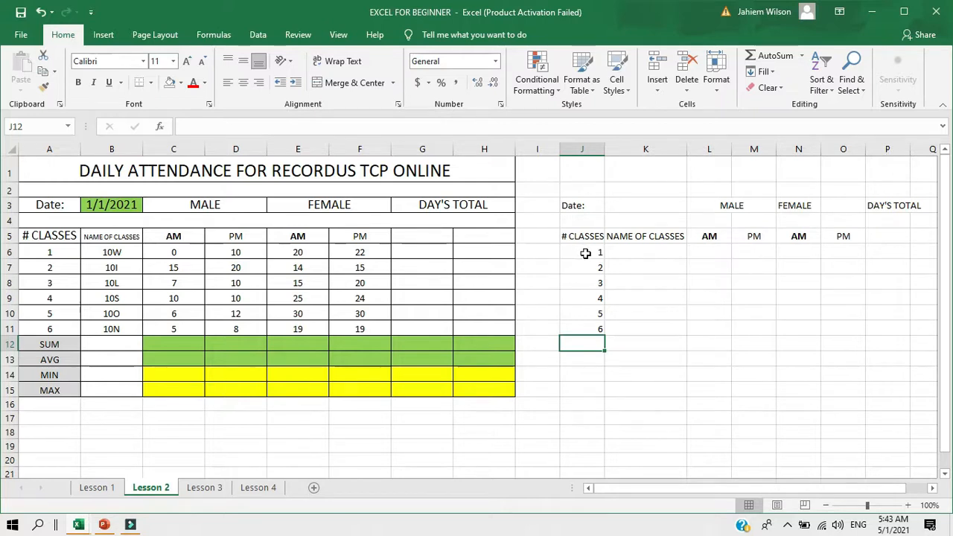
Enter 1 and 2 in I6:I7, extend the series down to I11, and clear I6:I11 again
{"action": "left_click", "coordinate": [548, 252]}
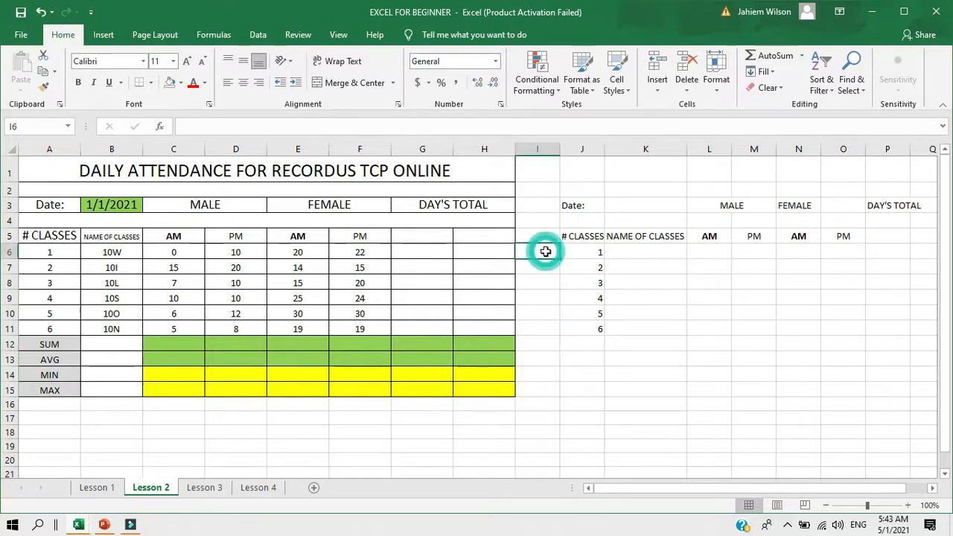
{"action": "type", "text": "1"}
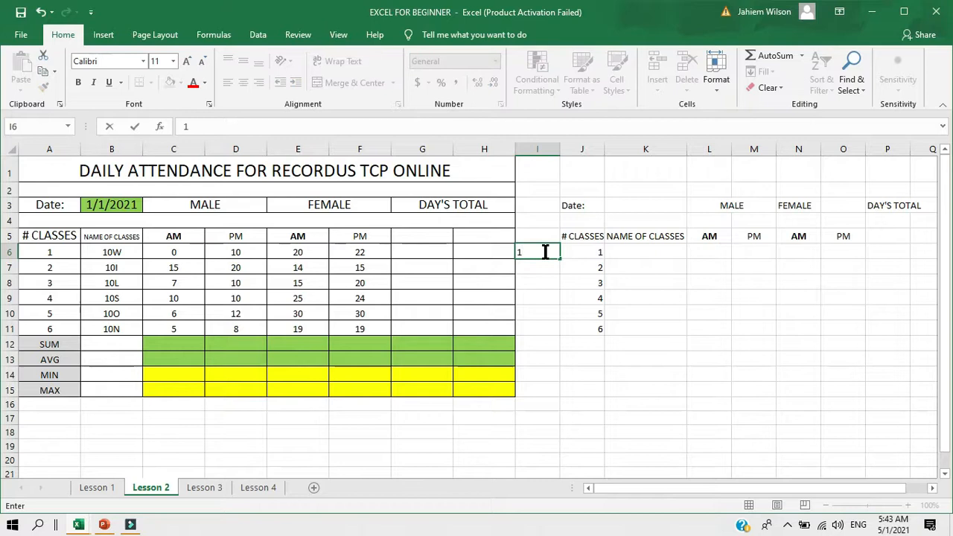
{"action": "key", "text": "Return"}
{"action": "type", "text": "2"}
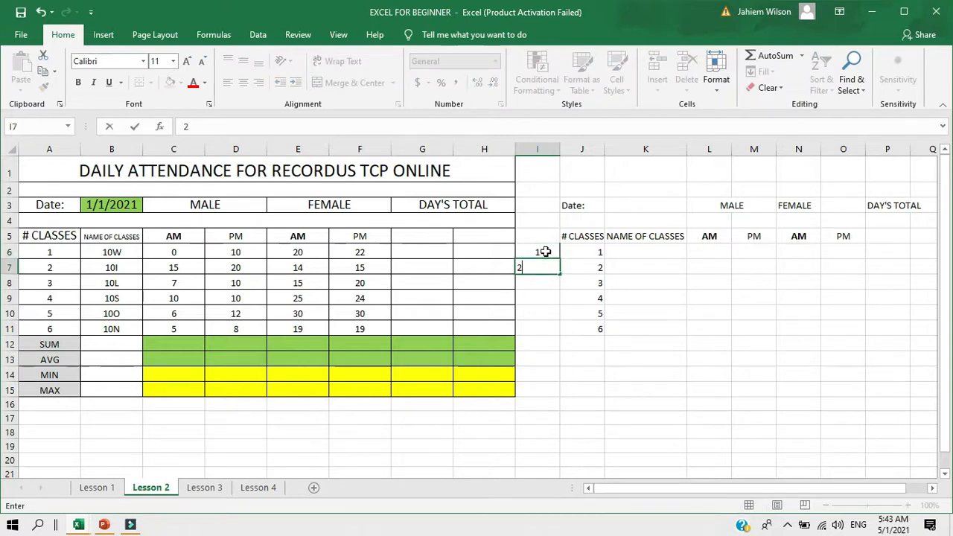
{"action": "key", "text": "Return"}
{"action": "left_click", "coordinate": [547, 252]}
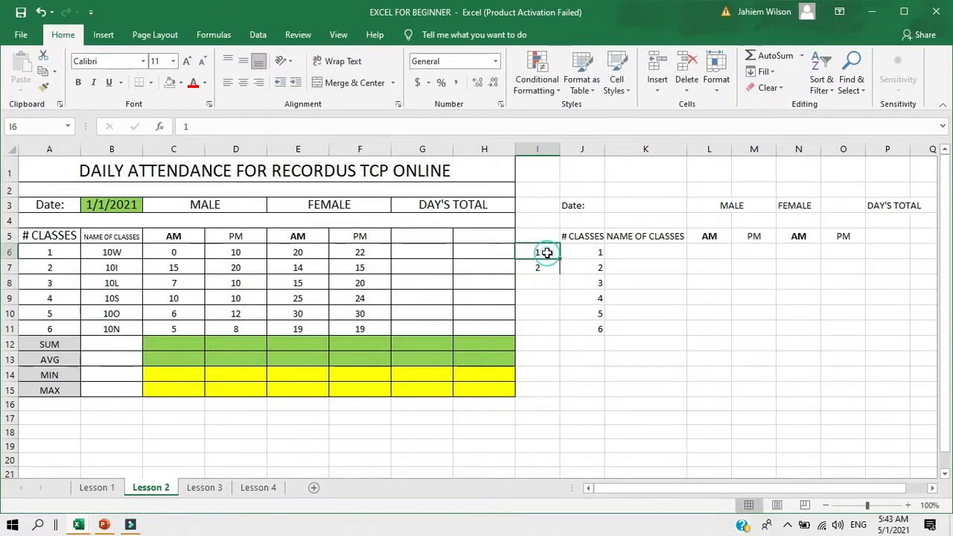
{"action": "left_click_drag", "start_coordinate": [547, 252], "coordinate": [544, 269]}
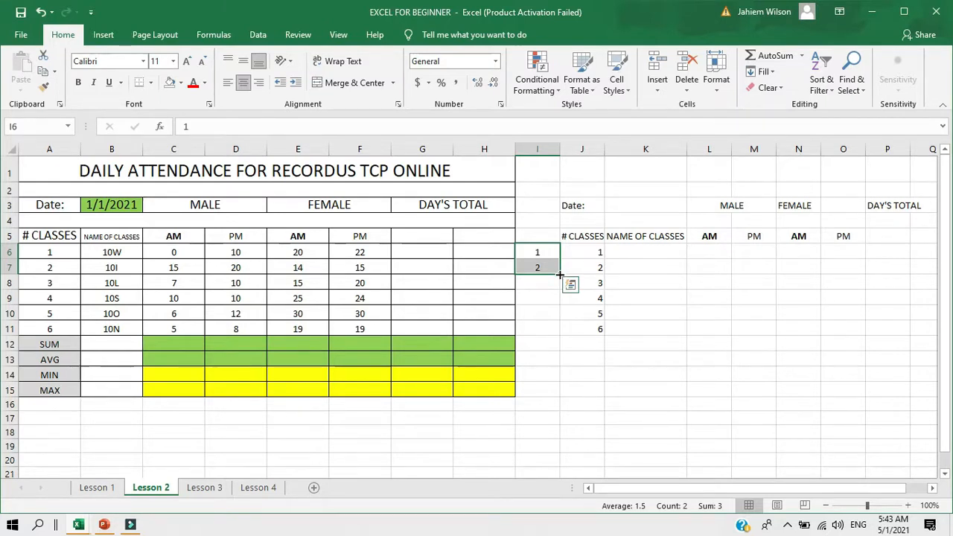
{"action": "left_click_drag", "start_coordinate": [560, 275], "coordinate": [560, 333]}
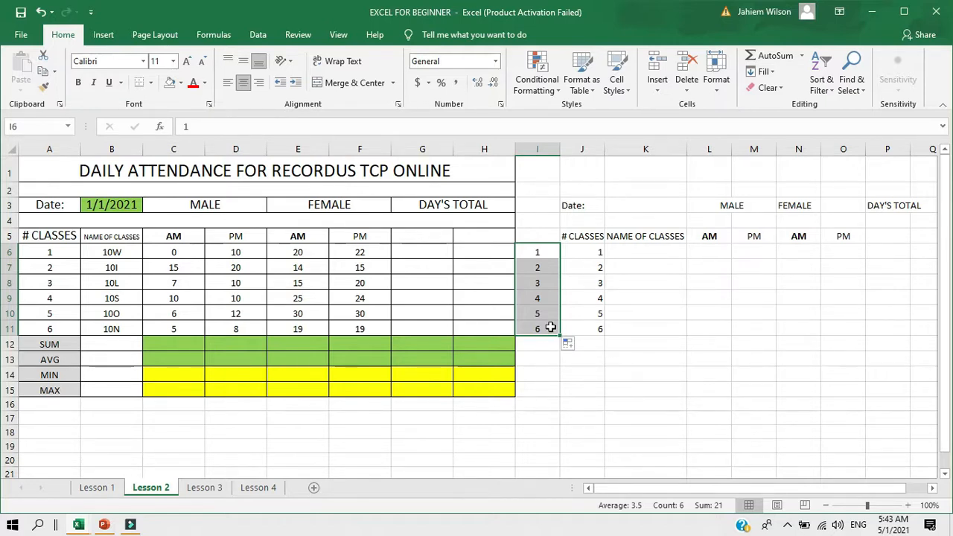
{"action": "key", "text": "Delete"}
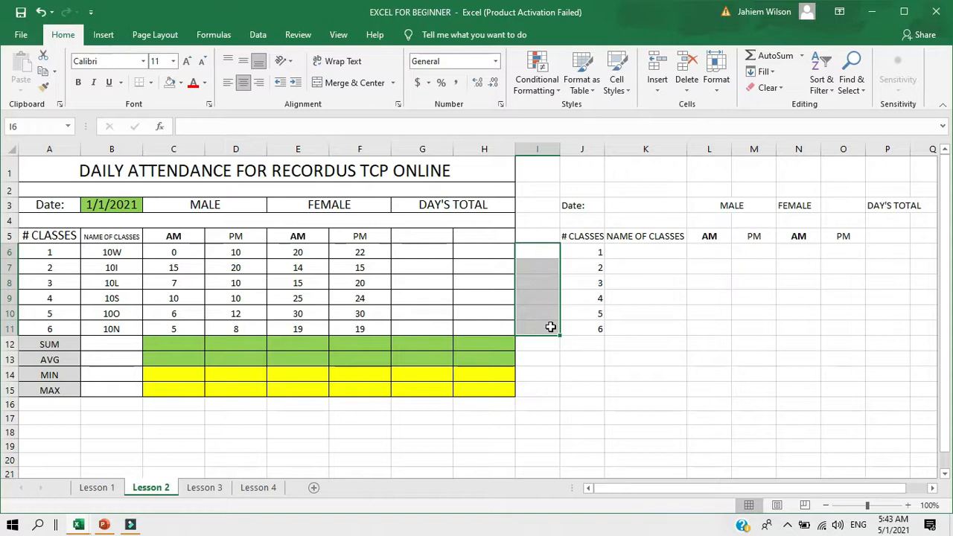
{"action": "left_click", "coordinate": [734, 375]}
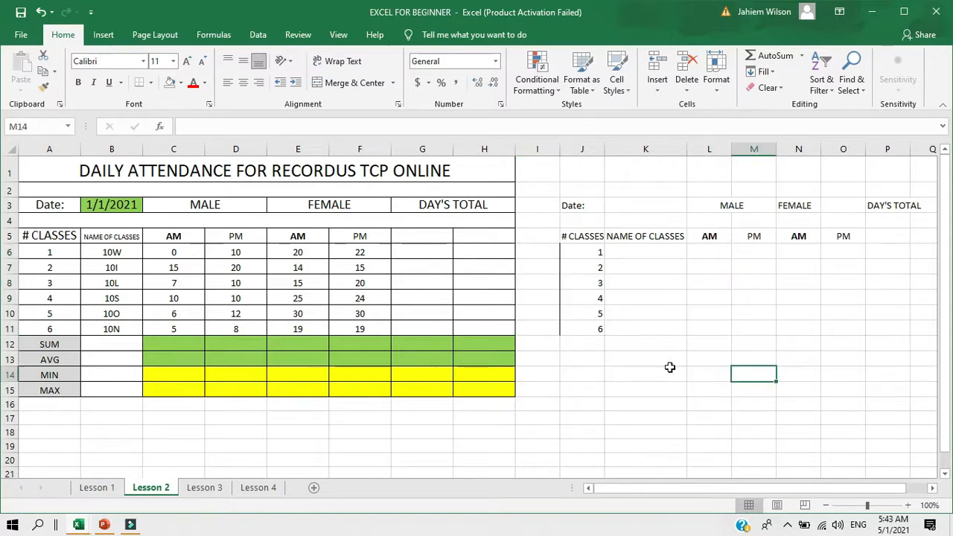
Enter SUM, AVG, MIN and MAX in J12:J15, and center the contents of J6:J16
{"action": "left_click", "coordinate": [588, 340]}
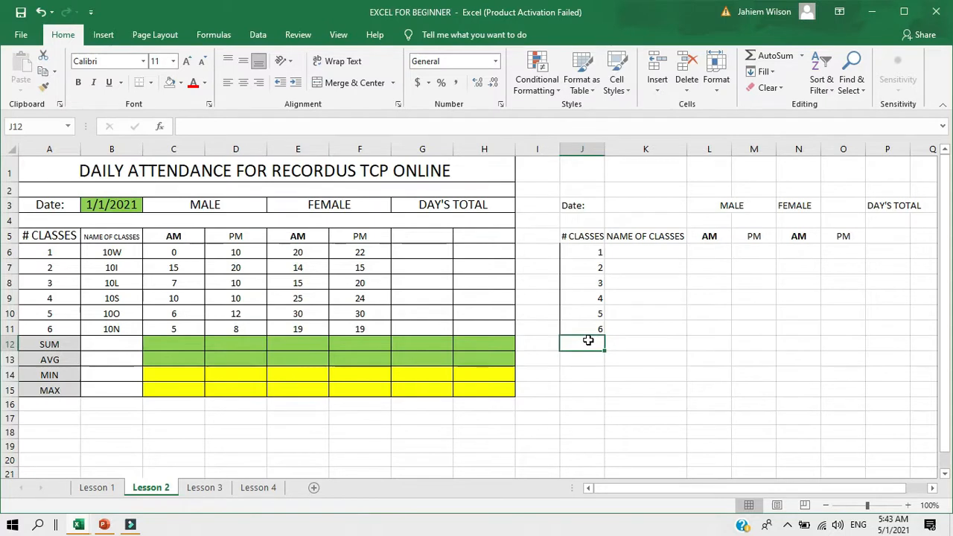
{"action": "type", "text": "S"}
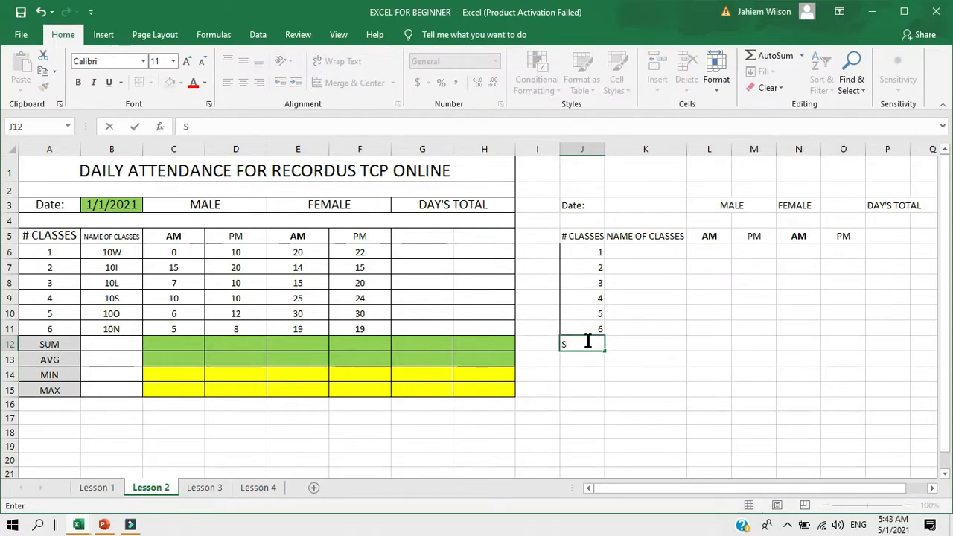
{"action": "type", "text": "UM"}
{"action": "key", "text": "Return"}
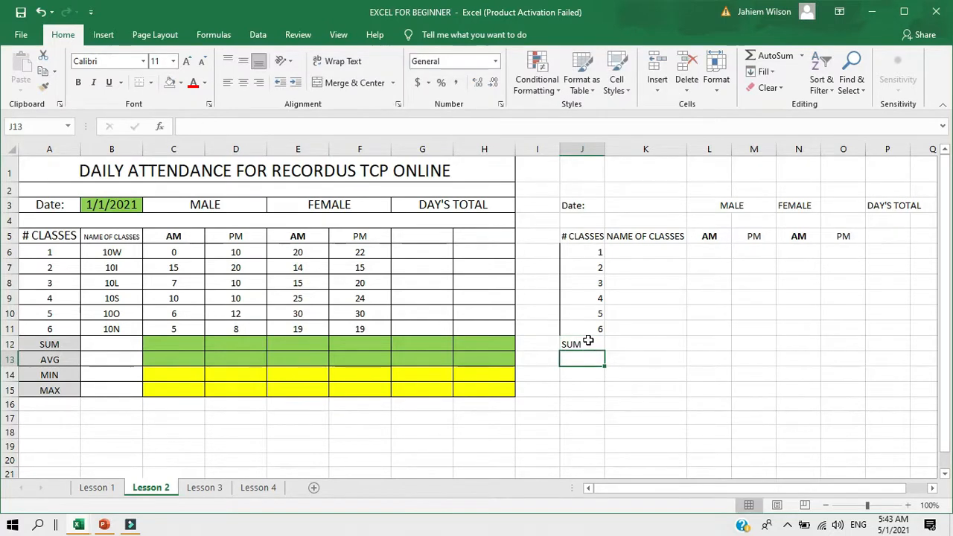
{"action": "type", "text": "AVG"}
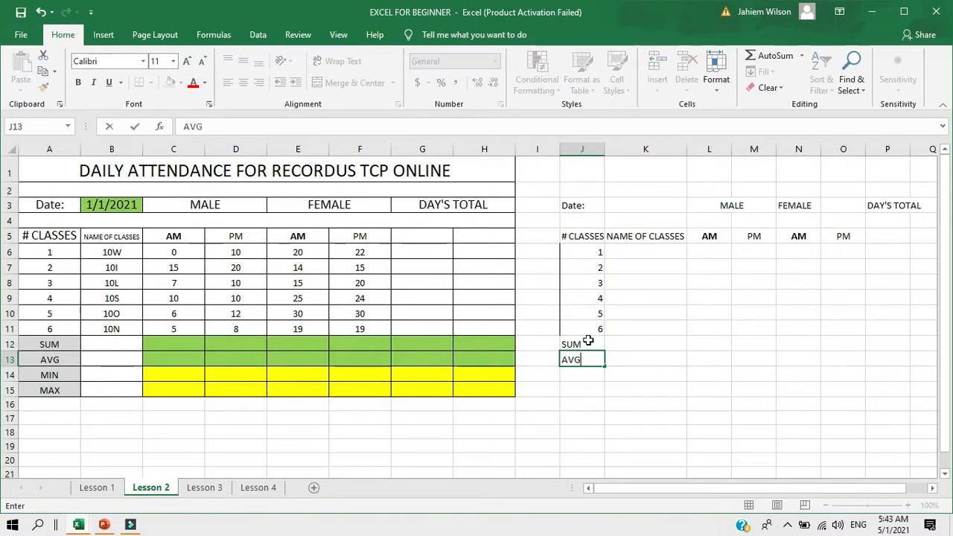
{"action": "key", "text": "Return"}
{"action": "type", "text": "M"}
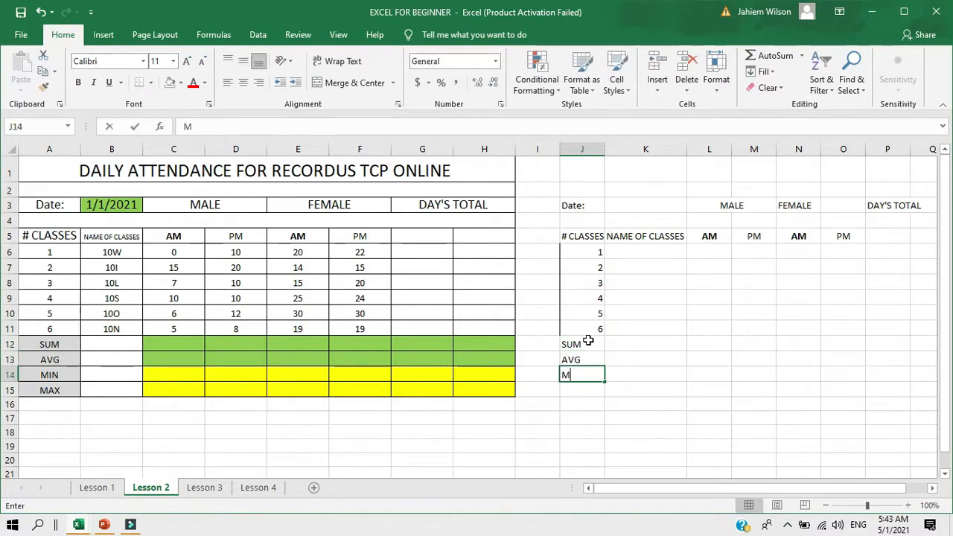
{"action": "type", "text": "IN"}
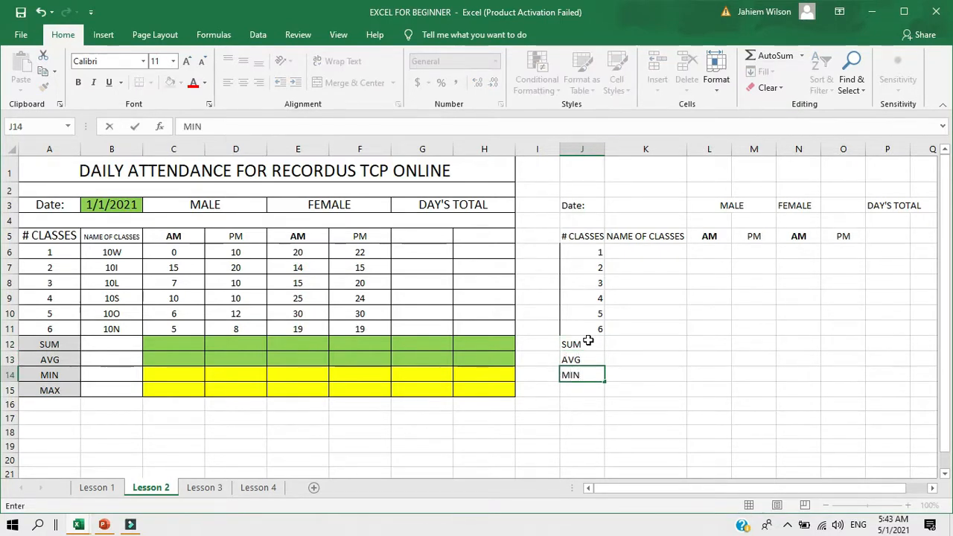
{"action": "key", "text": "Return"}
{"action": "type", "text": "MAX"}
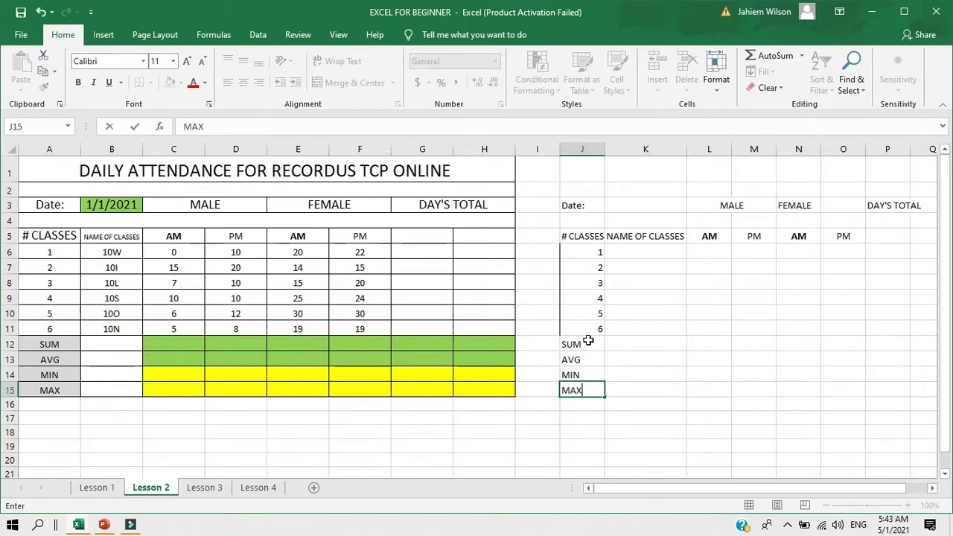
{"action": "key", "text": "Return"}
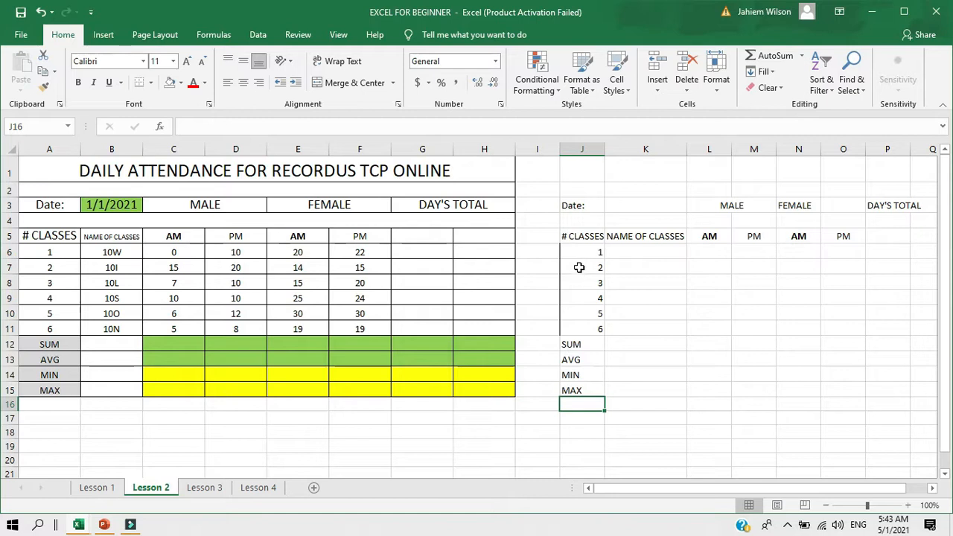
{"action": "left_click_drag", "start_coordinate": [578, 256], "coordinate": [578, 398]}
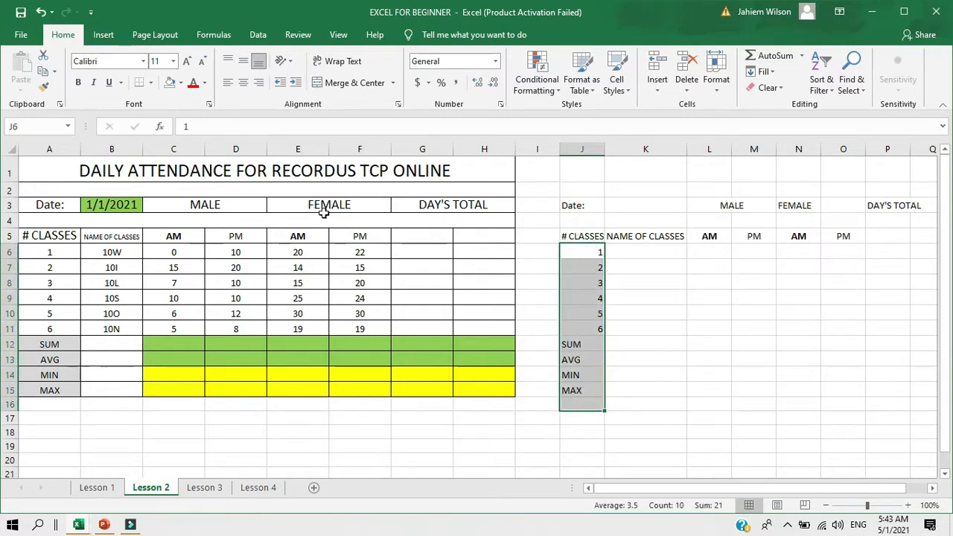
{"action": "left_click", "coordinate": [243, 83]}
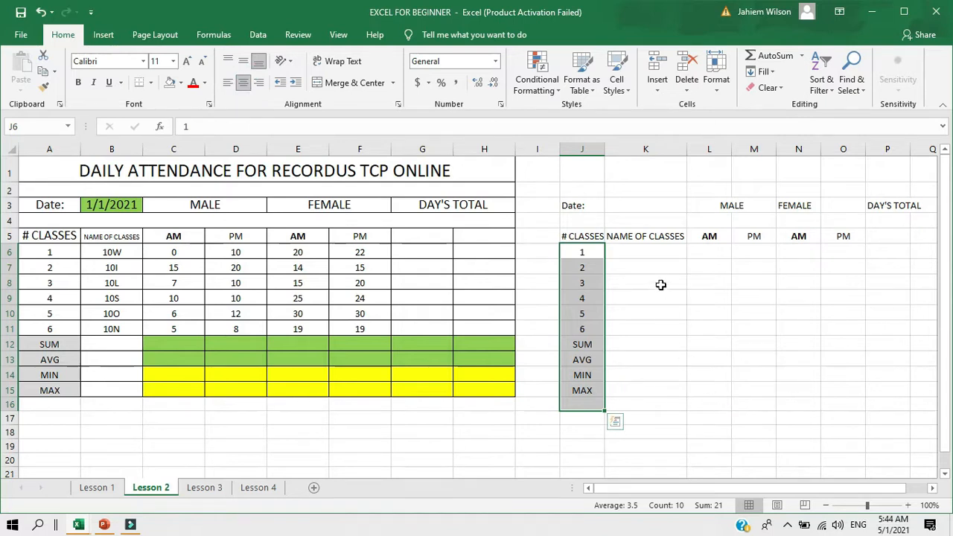
Enter the attendance figures 0, 15, 7, 10, 6 and 5 down K6:K11
{"action": "left_click", "coordinate": [653, 254]}
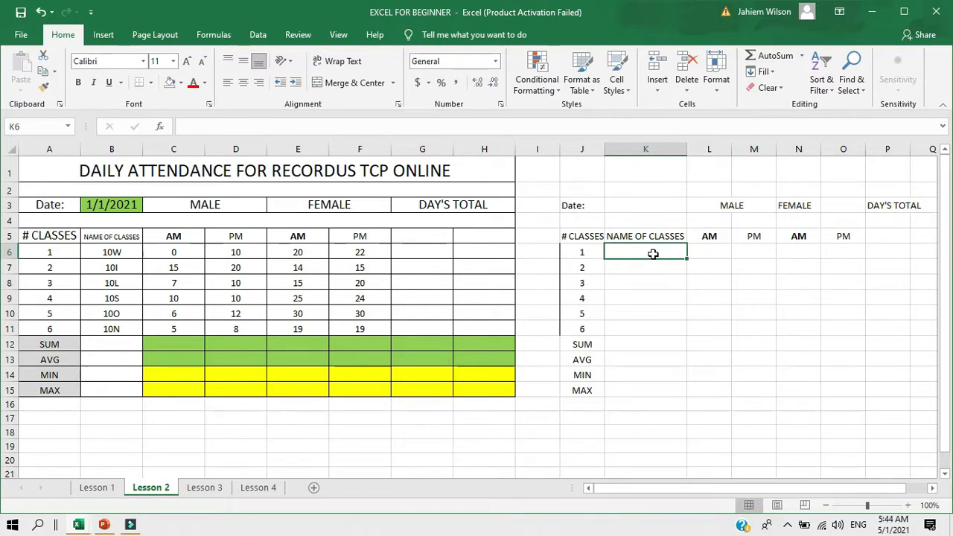
{"action": "type", "text": "0"}
{"action": "key", "text": "Return"}
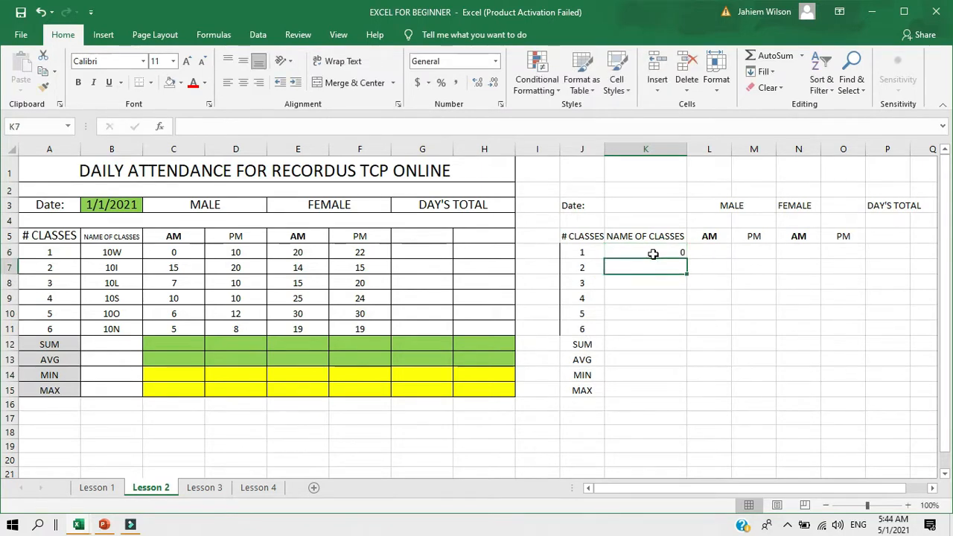
{"action": "type", "text": "15"}
{"action": "key", "text": "Return"}
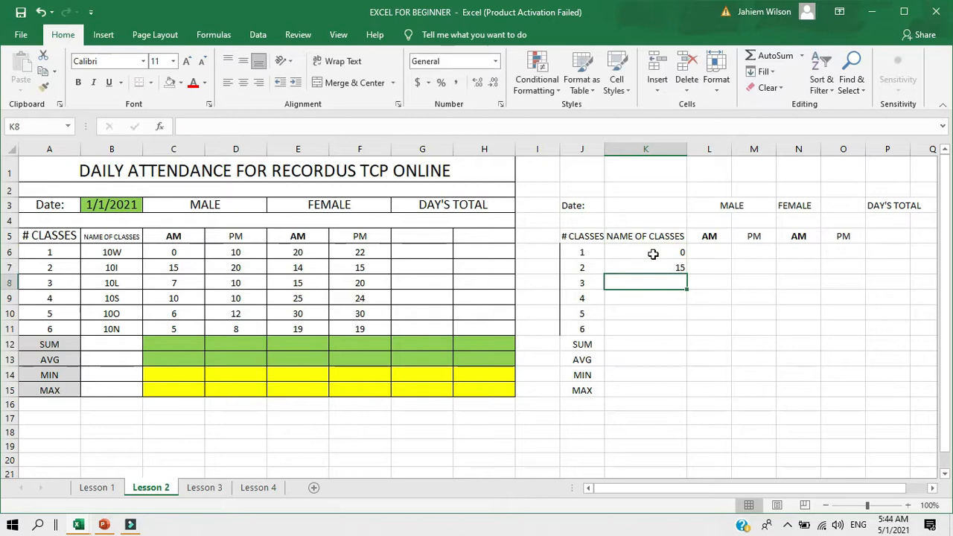
{"action": "type", "text": "7"}
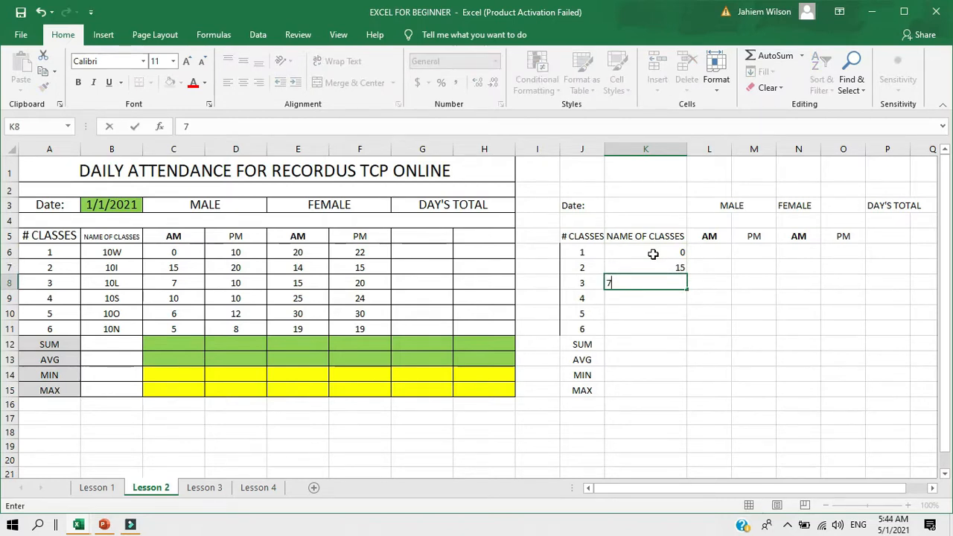
{"action": "key", "text": "Return"}
{"action": "type", "text": "10"}
{"action": "key", "text": "Return"}
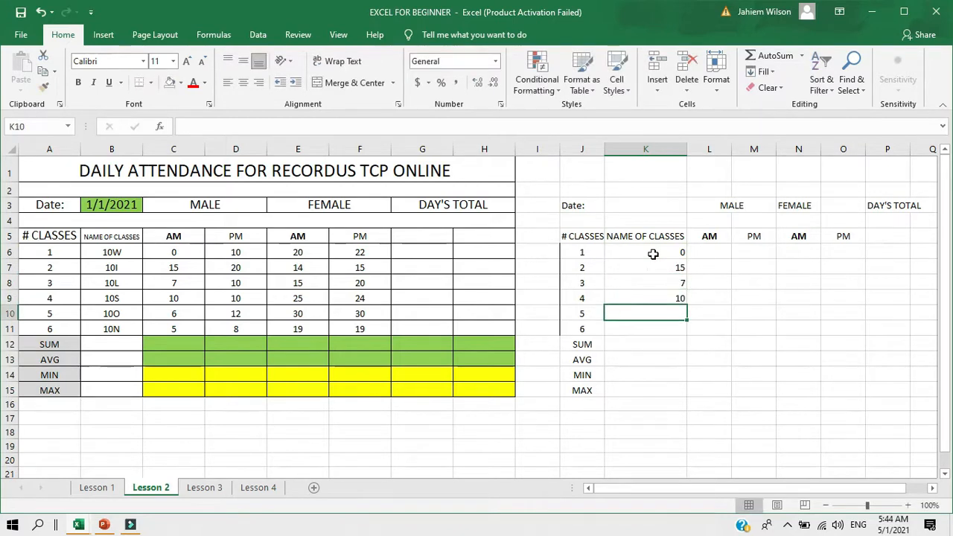
{"action": "type", "text": "6"}
{"action": "key", "text": "Return"}
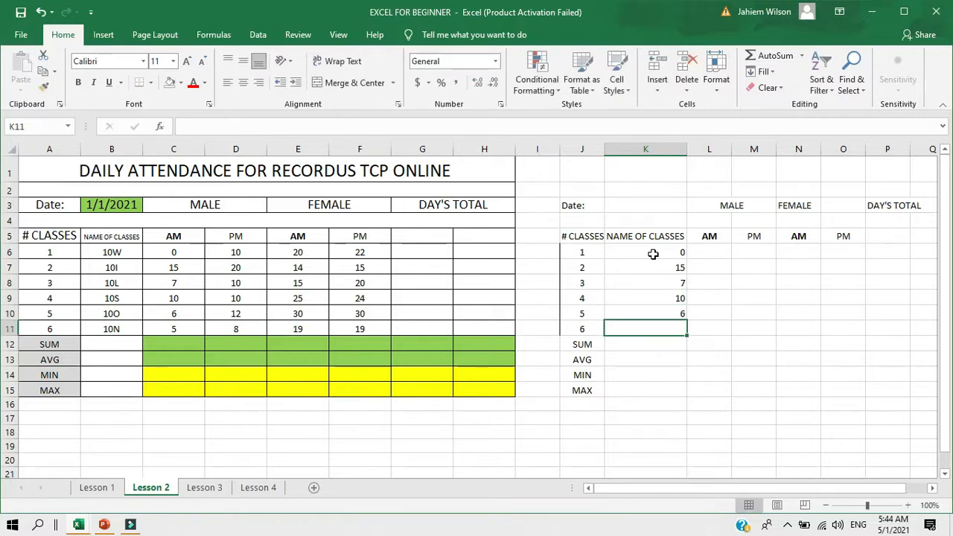
{"action": "type", "text": "5"}
{"action": "key", "text": "Return"}
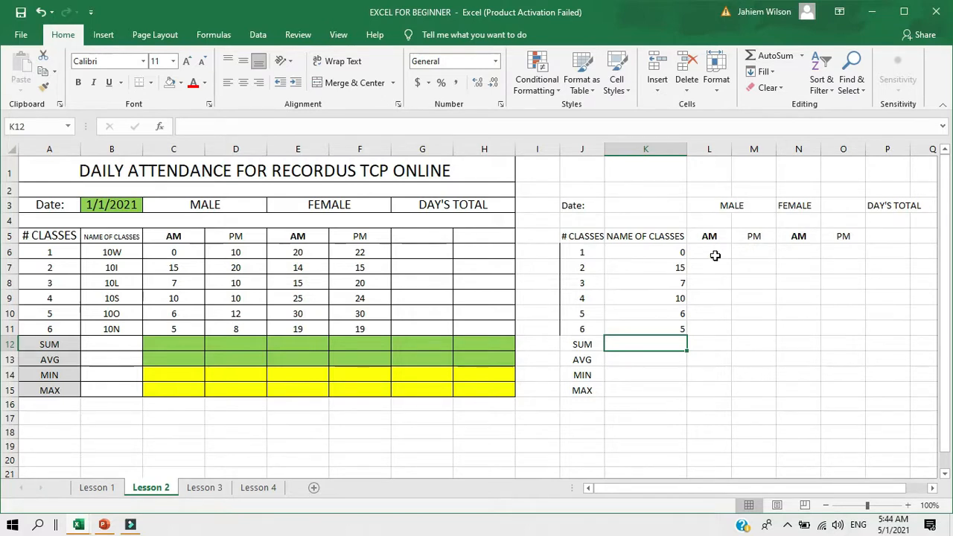
Enter the attendance figures 10, 20, 10, 10, 12 and 8 down L6:L11
{"action": "left_click", "coordinate": [715, 256]}
{"action": "type", "text": "10"}
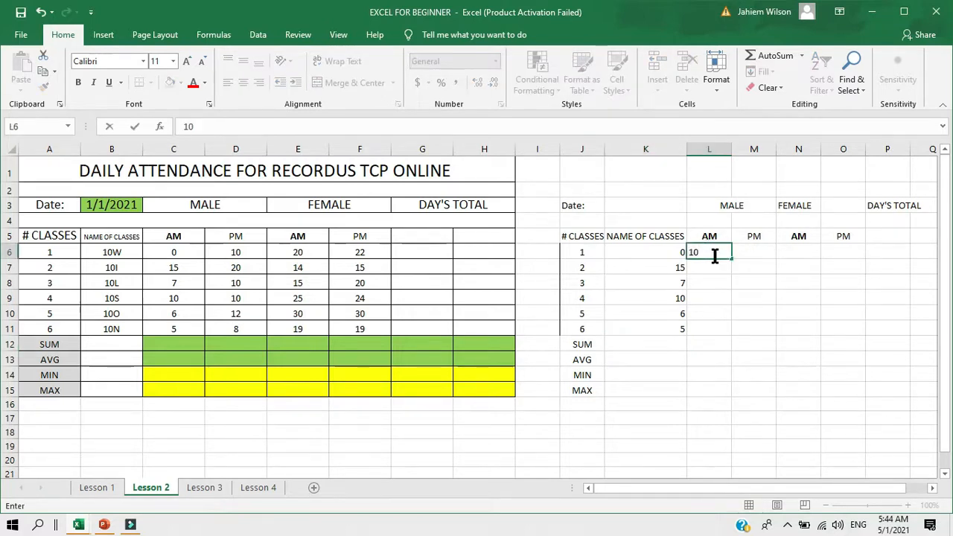
{"action": "key", "text": "Return"}
{"action": "type", "text": "20"}
{"action": "key", "text": "Return"}
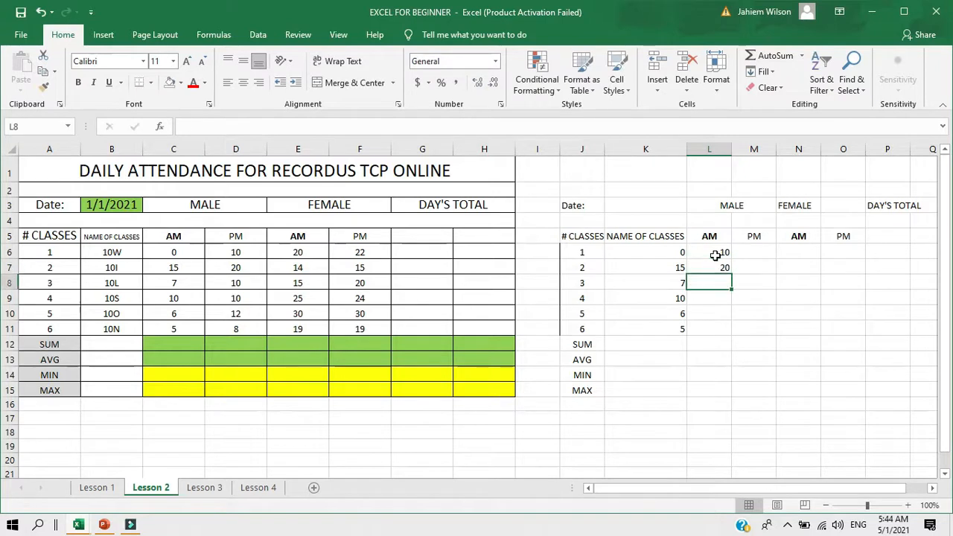
{"action": "type", "text": "10"}
{"action": "key", "text": "Return"}
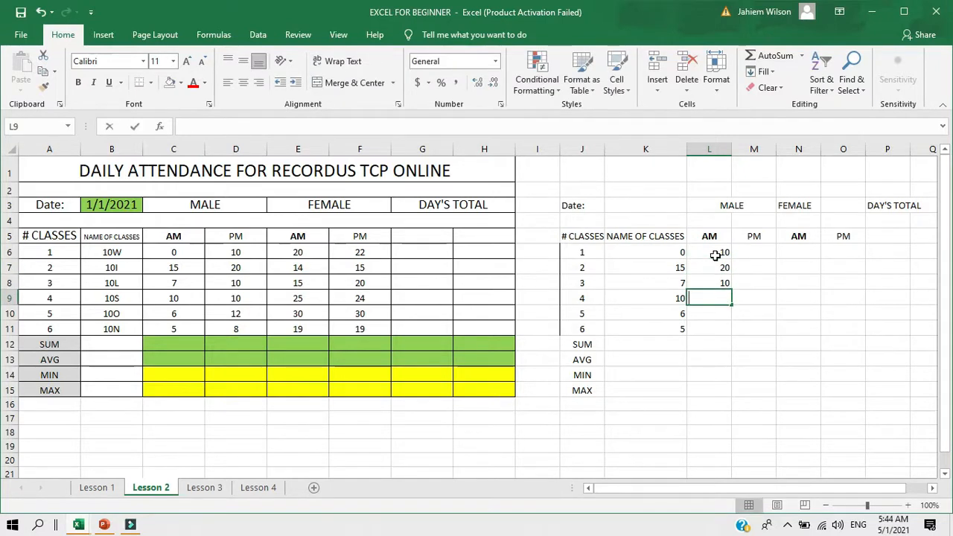
{"action": "type", "text": "10"}
{"action": "key", "text": "Return"}
{"action": "type", "text": "1"}
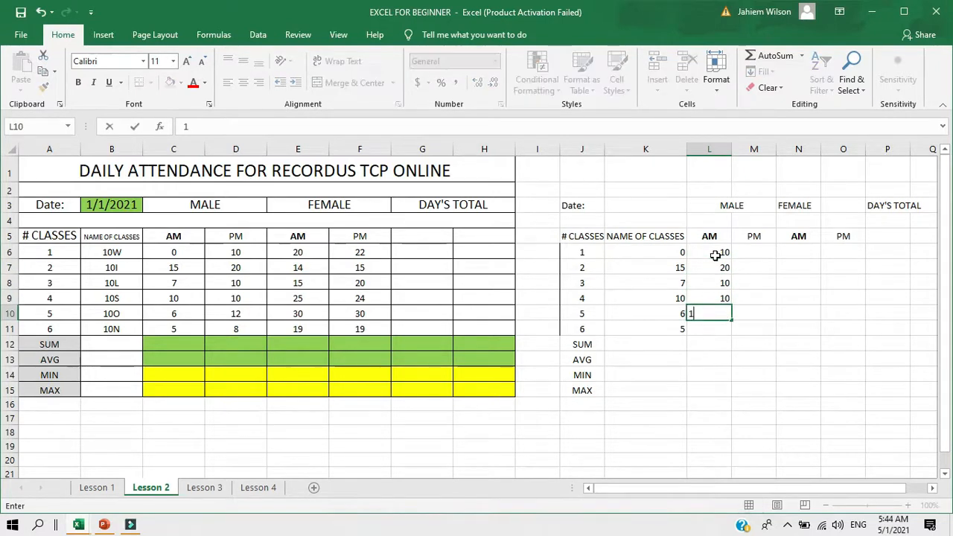
{"action": "type", "text": "2"}
{"action": "key", "text": "Return"}
{"action": "type", "text": "8"}
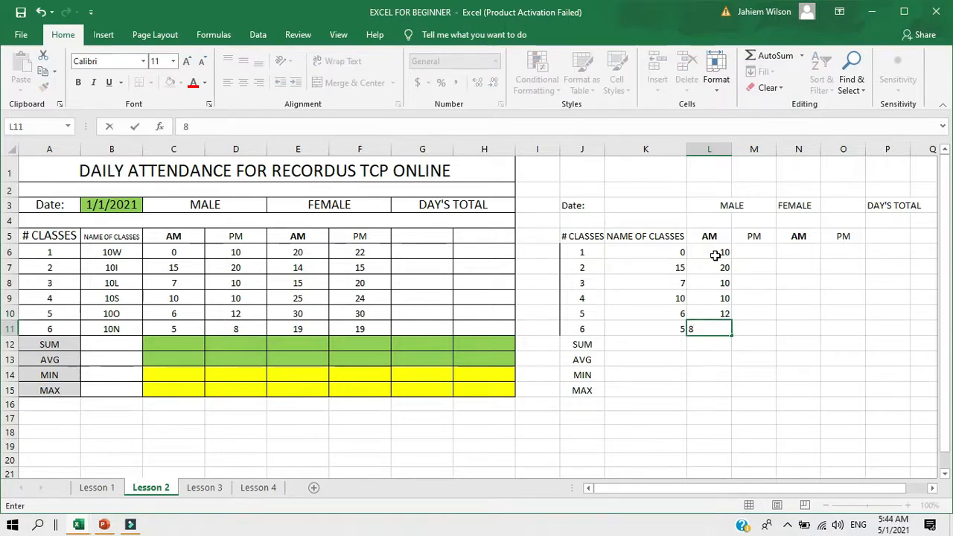
{"action": "key", "text": "Tab"}
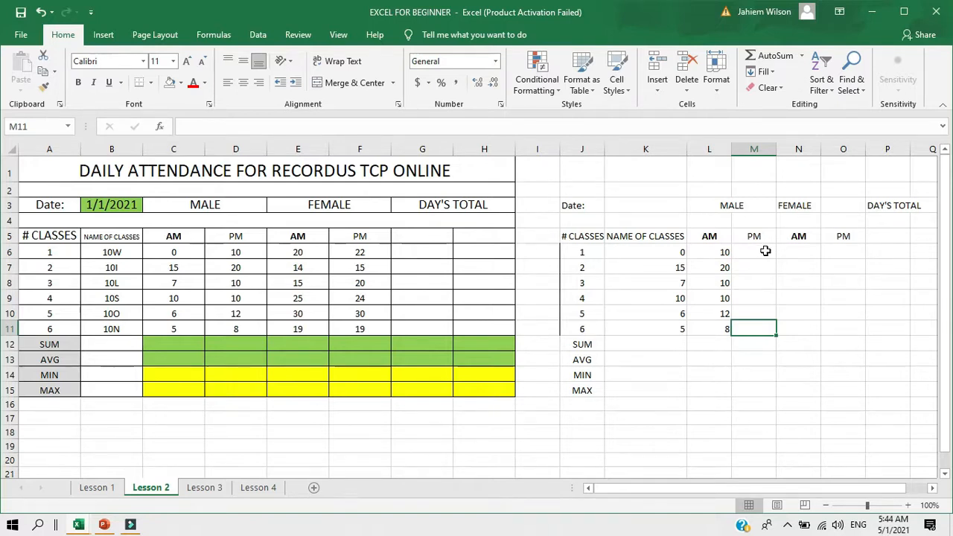
Move the figures in L6:L11 to M6:M11 under the male PM header
{"action": "left_click", "coordinate": [780, 402]}
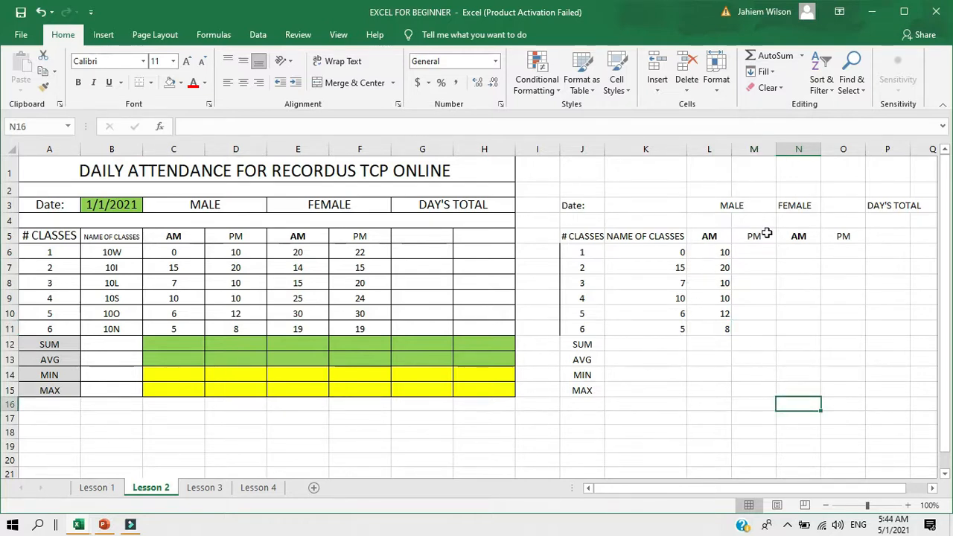
{"action": "left_click_drag", "start_coordinate": [720, 254], "coordinate": [719, 329]}
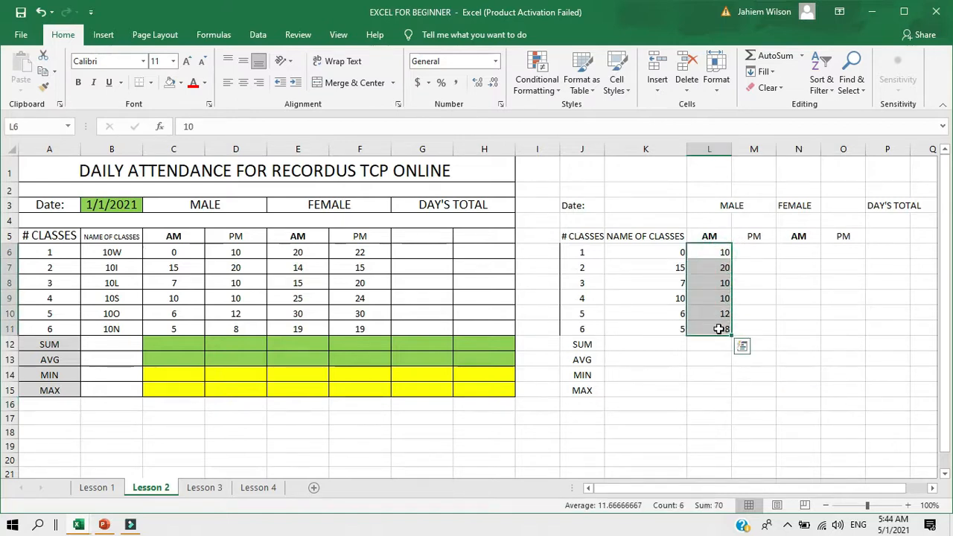
{"action": "key", "text": "ctrl+c"}
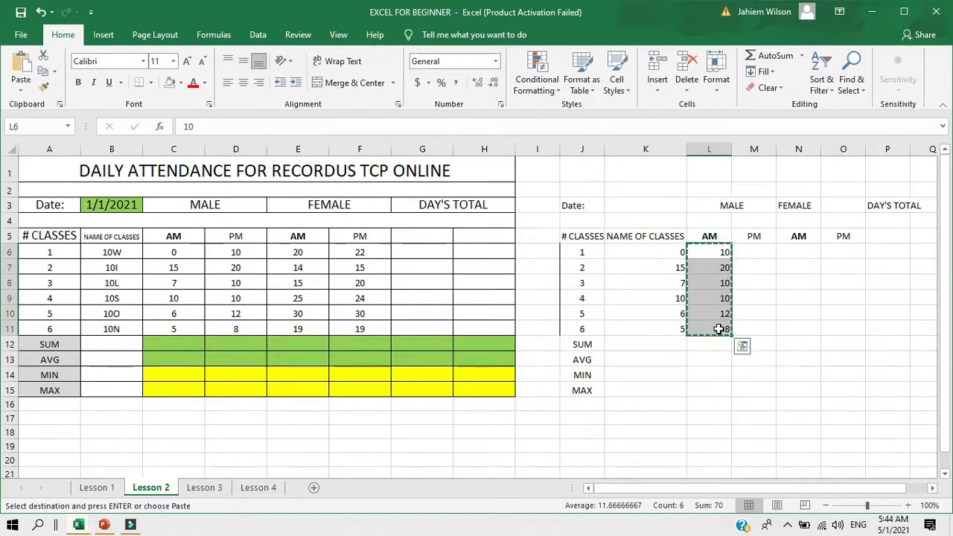
{"action": "left_click", "coordinate": [754, 253]}
{"action": "key", "text": "ctrl+v"}
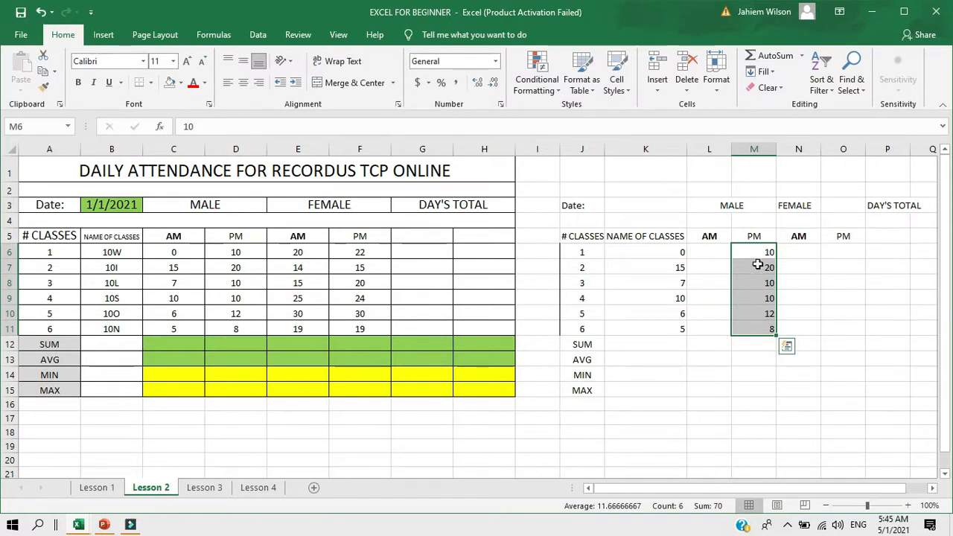
Move the figures in K6:K11 to L6:L11 under the male AM header
{"action": "left_click", "coordinate": [667, 251]}
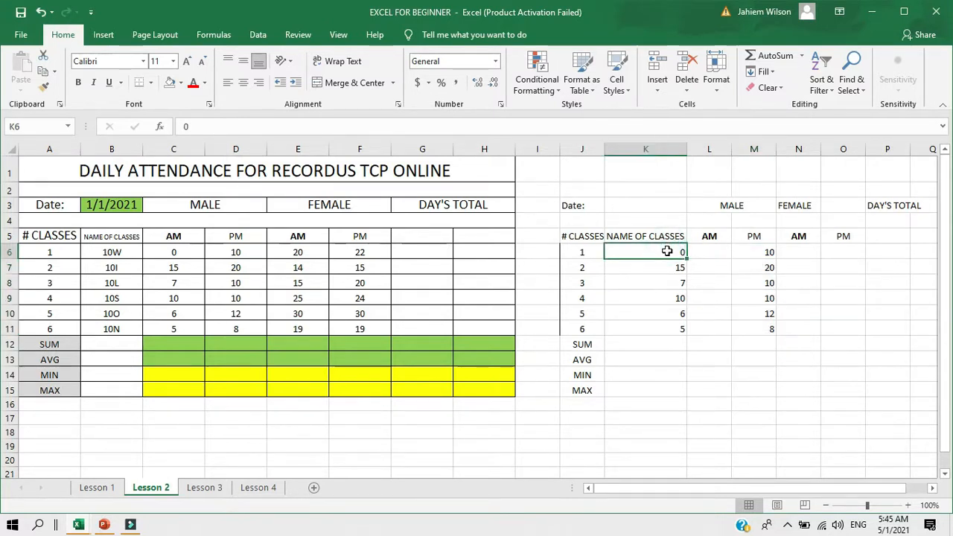
{"action": "left_click_drag", "start_coordinate": [666, 251], "coordinate": [673, 323]}
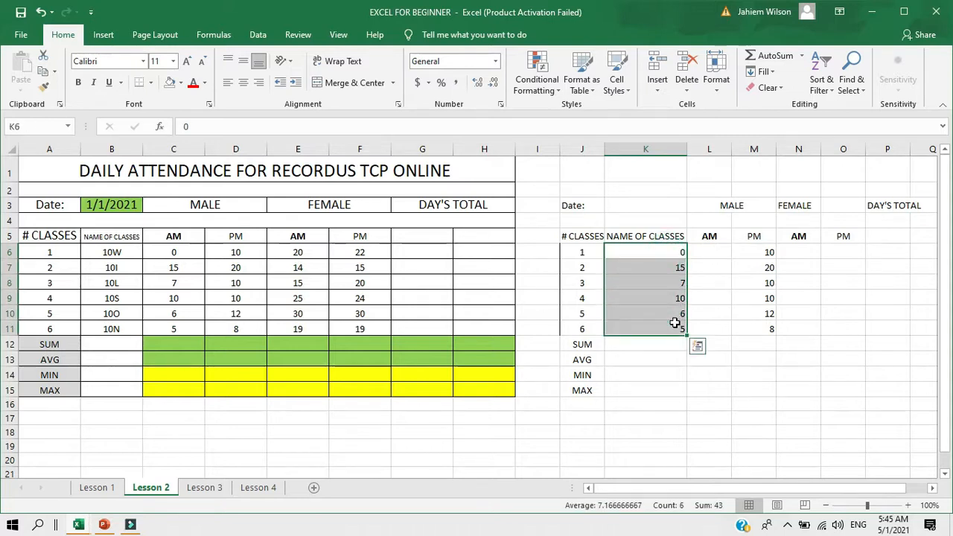
{"action": "key", "text": "ctrl+c"}
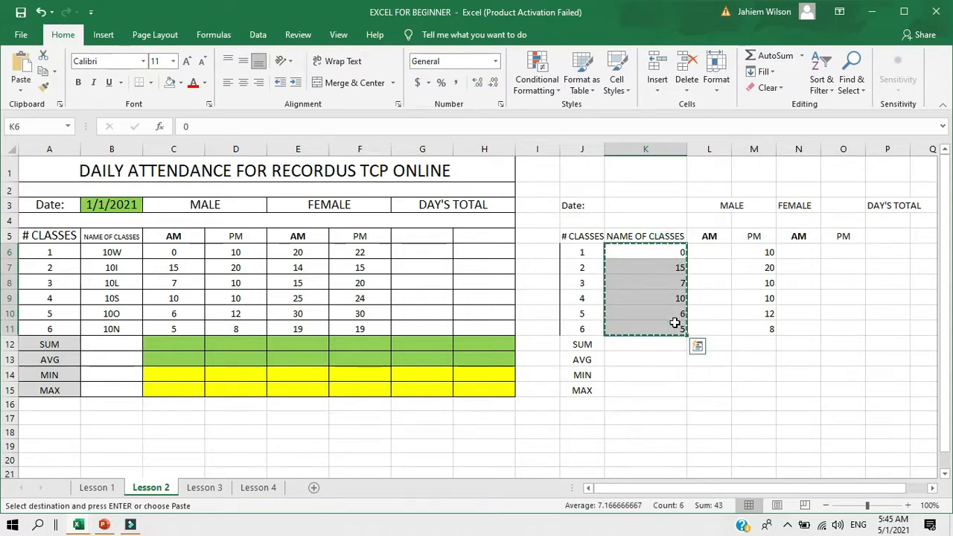
{"action": "left_click", "coordinate": [713, 250]}
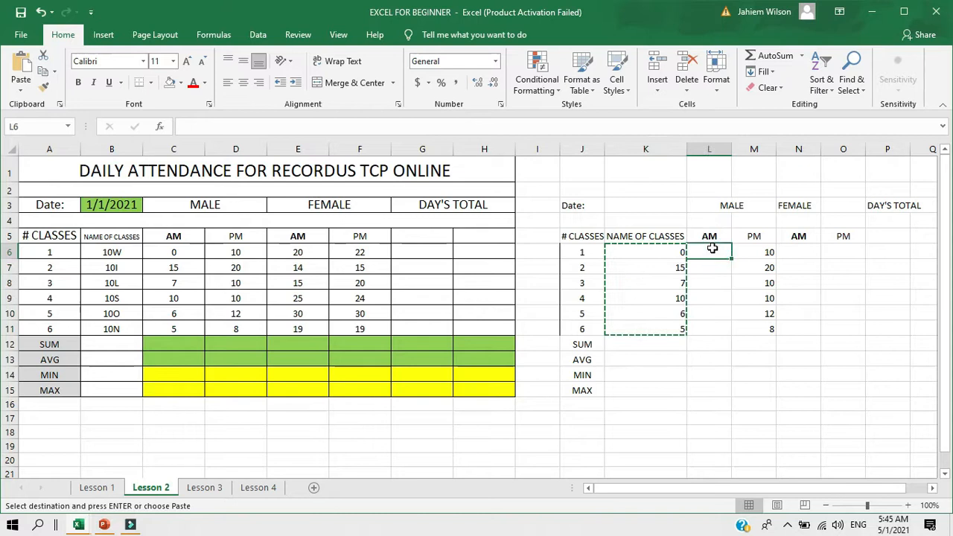
{"action": "key", "text": "ctrl+v"}
{"action": "key", "text": "ctrl+q"}
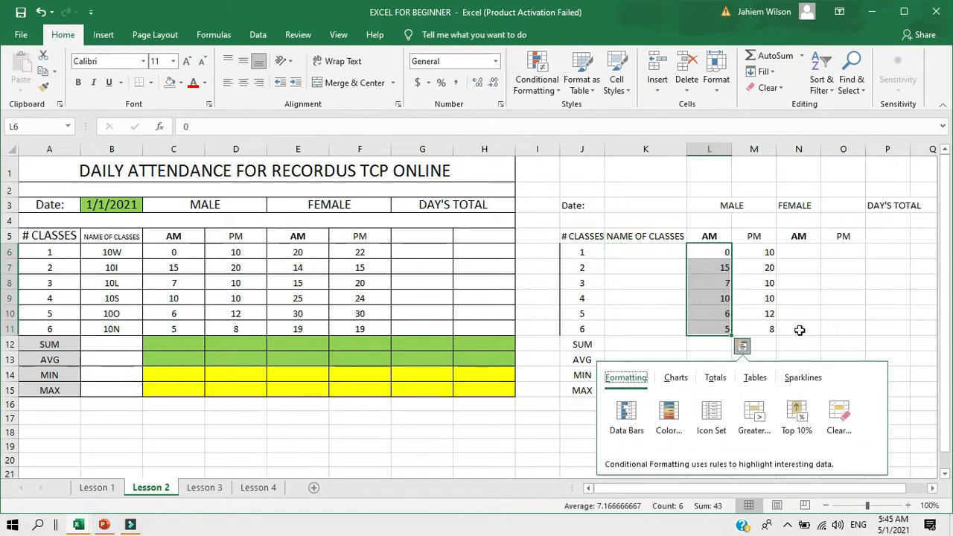
{"action": "left_click", "coordinate": [834, 327]}
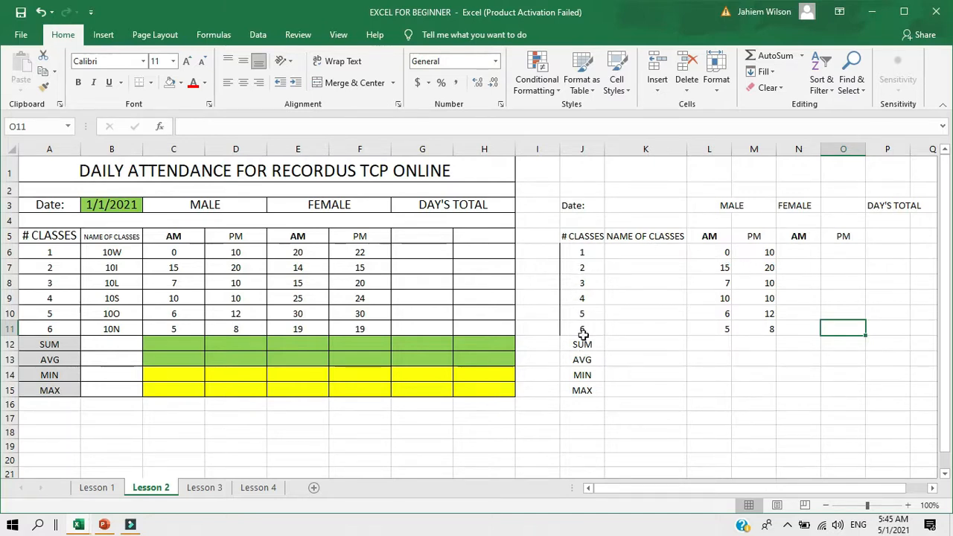
Enter the class names 10W, 10I, 10L, 10S, 10O and 10N down K6:K11
{"action": "left_click", "coordinate": [630, 253]}
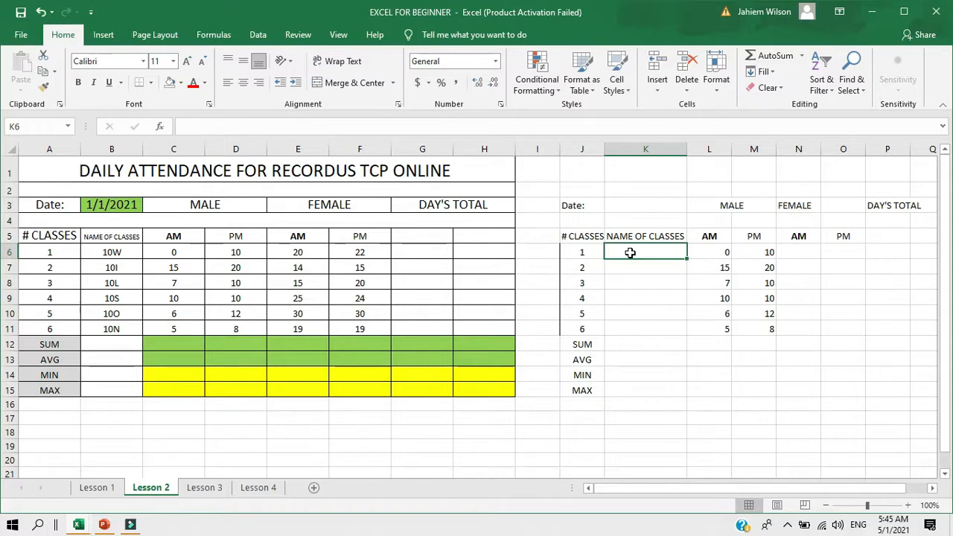
{"action": "type", "text": "10"}
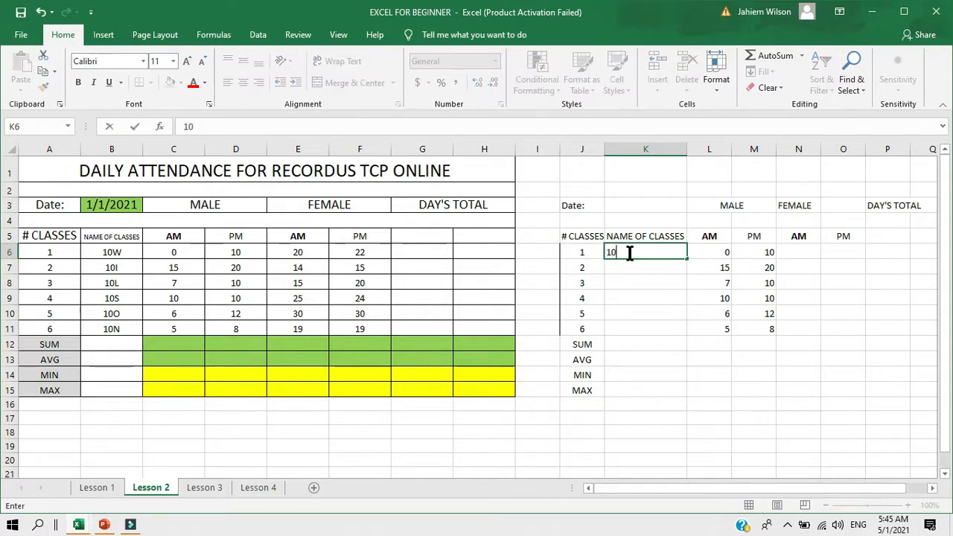
{"action": "type", "text": "W"}
{"action": "key", "text": "Return"}
{"action": "type", "text": "10"}
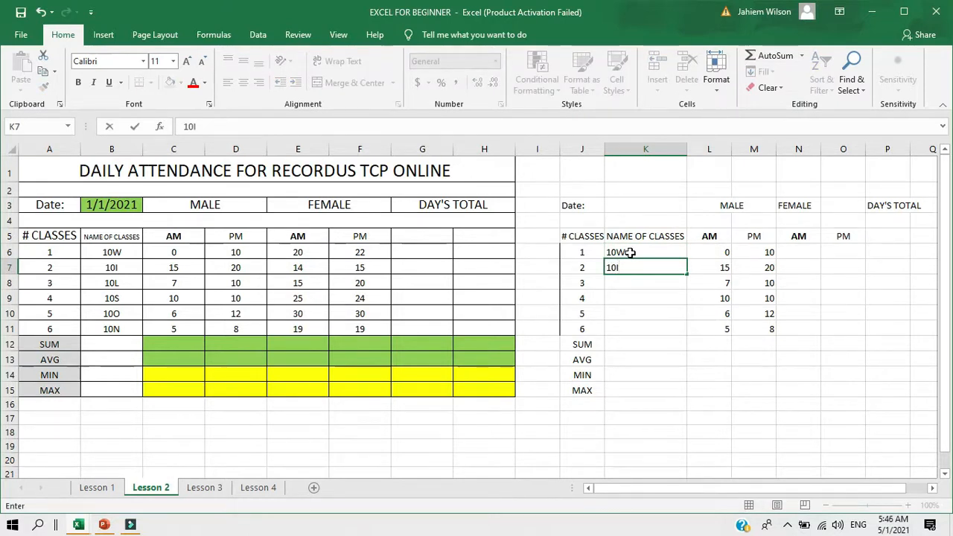
{"action": "type", "text": "I"}
{"action": "key", "text": "Return"}
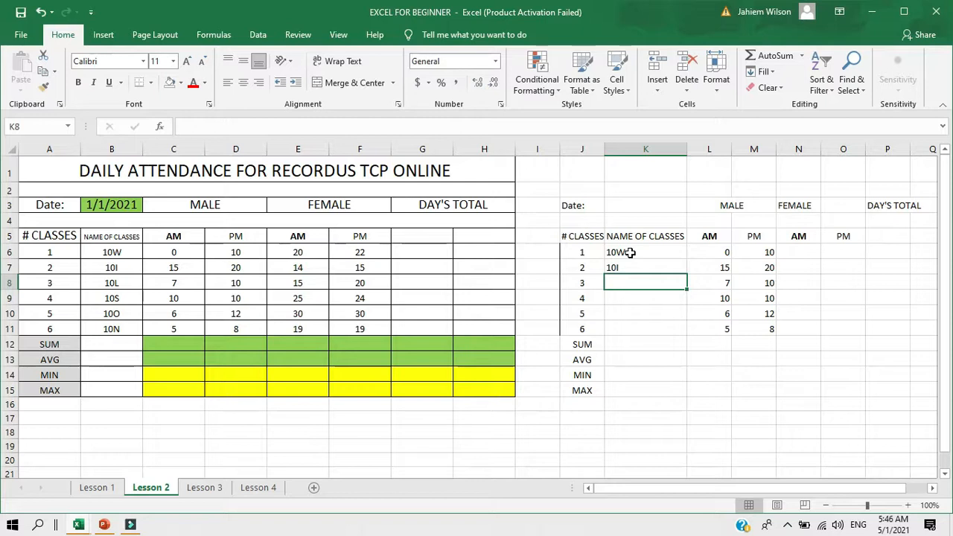
{"action": "type", "text": "10"}
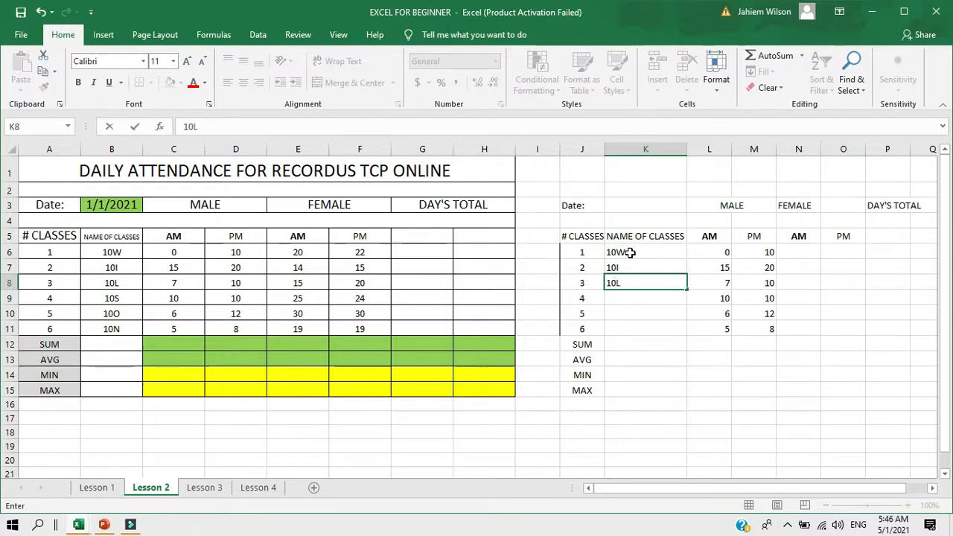
{"action": "type", "text": "L"}
{"action": "key", "text": "Return"}
{"action": "type", "text": "10"}
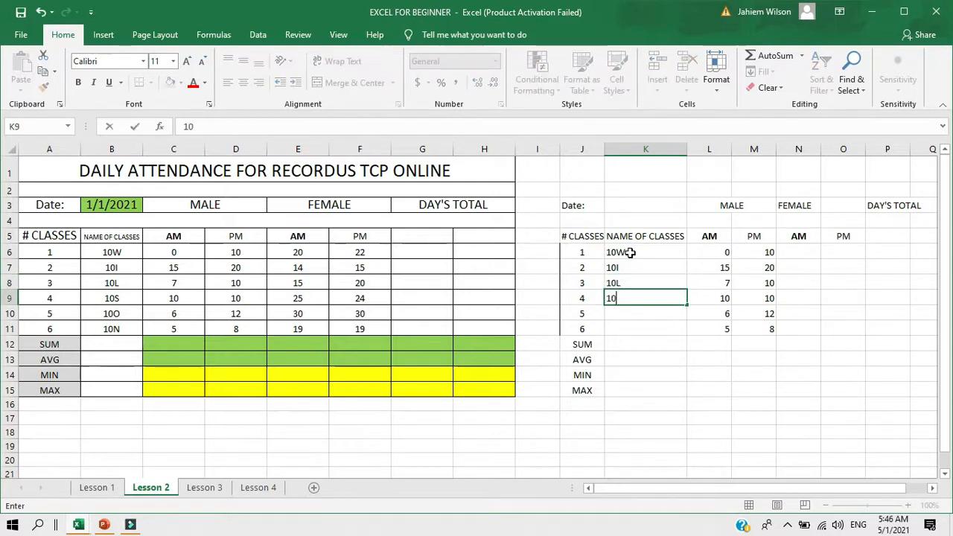
{"action": "type", "text": "S"}
{"action": "key", "text": "Return"}
{"action": "type", "text": "10O"}
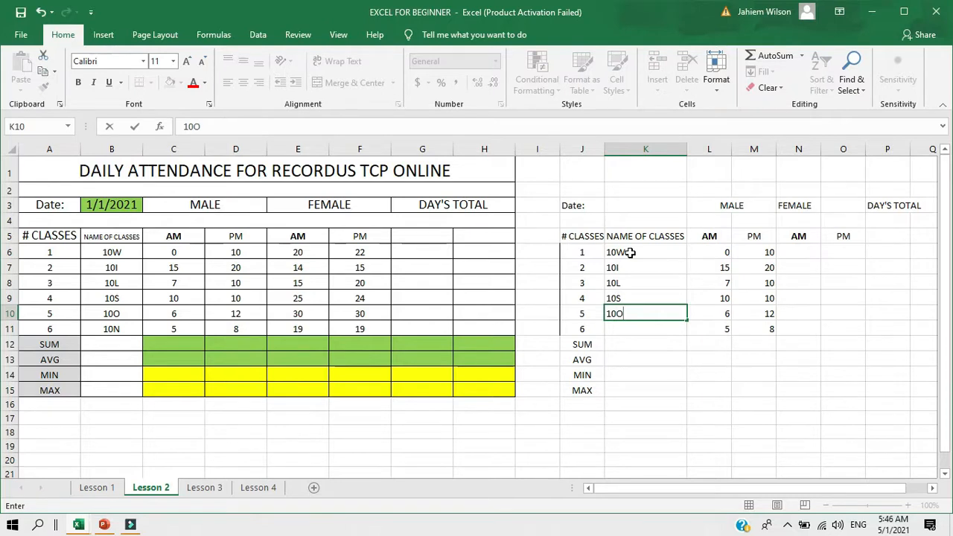
{"action": "key", "text": "Return"}
{"action": "type", "text": "10N"}
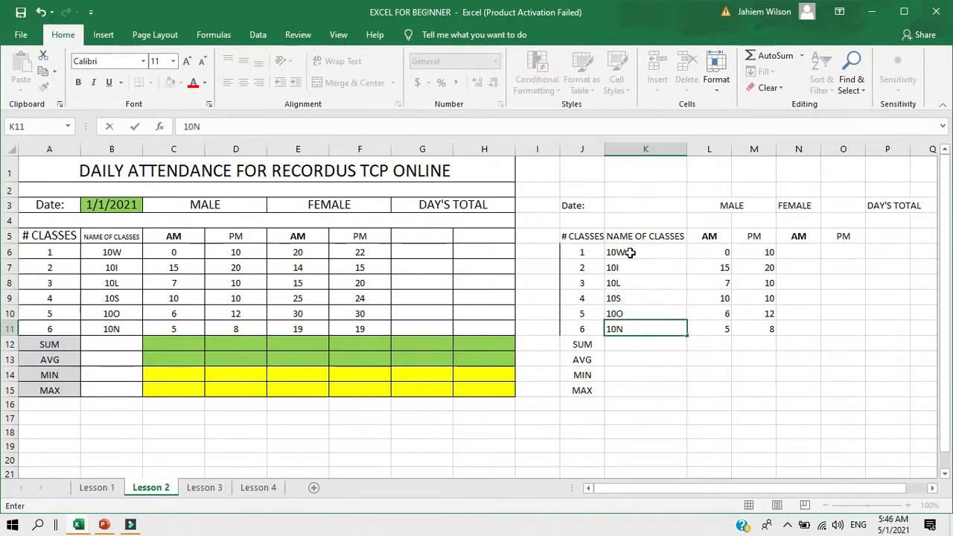
{"action": "key", "text": "Return"}
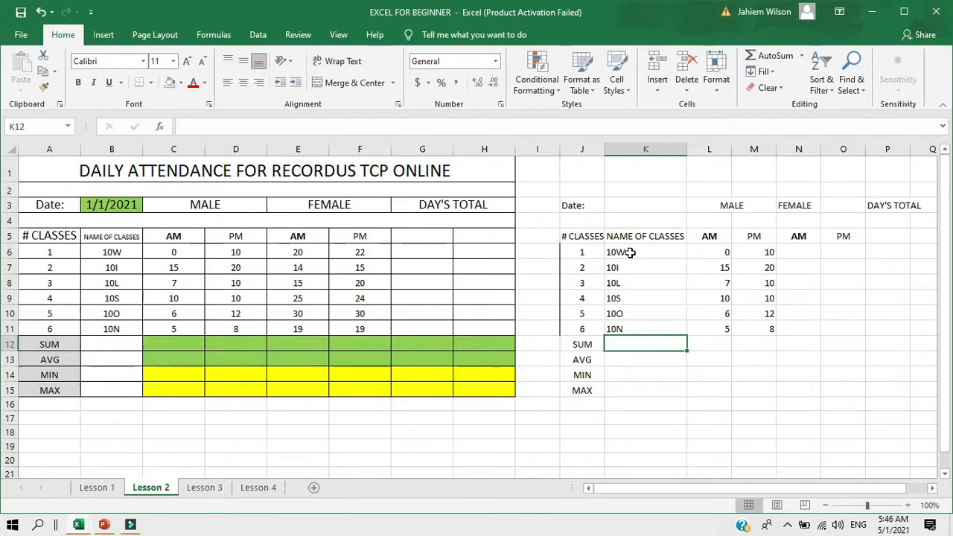
Copy the female AM and PM figures from E6:F11 into the new table starting at N6
{"action": "left_click", "coordinate": [802, 254]}
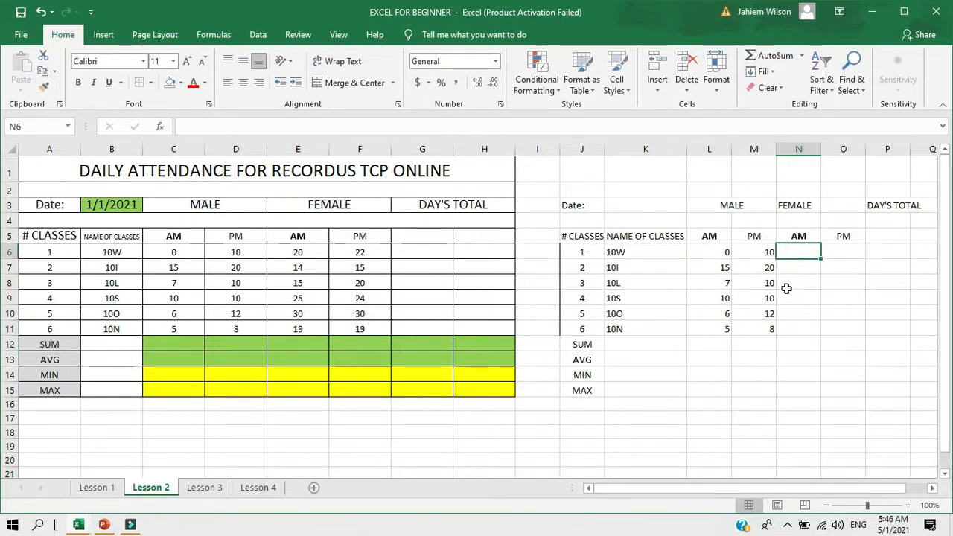
{"action": "left_click_drag", "start_coordinate": [298, 252], "coordinate": [362, 327]}
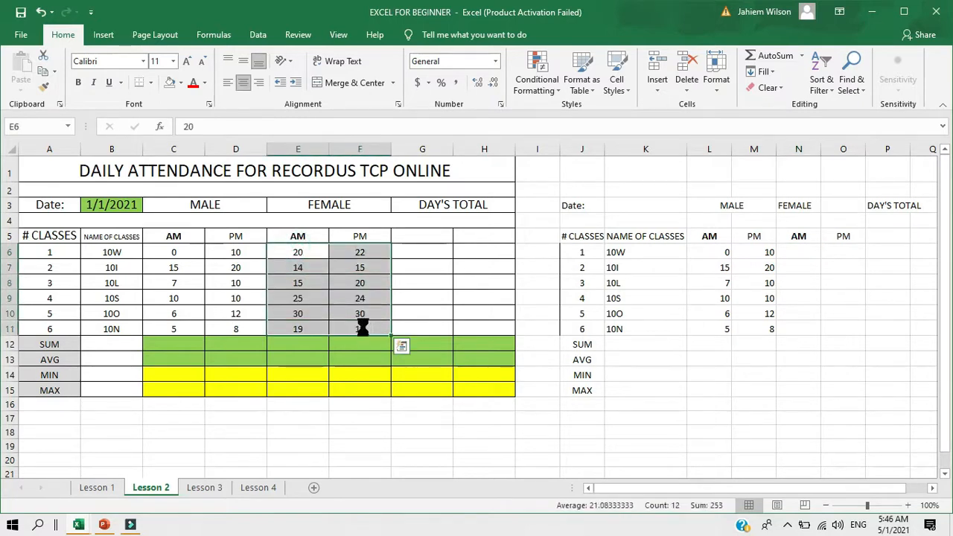
{"action": "key", "text": "ctrl+c"}
{"action": "left_click", "coordinate": [793, 253]}
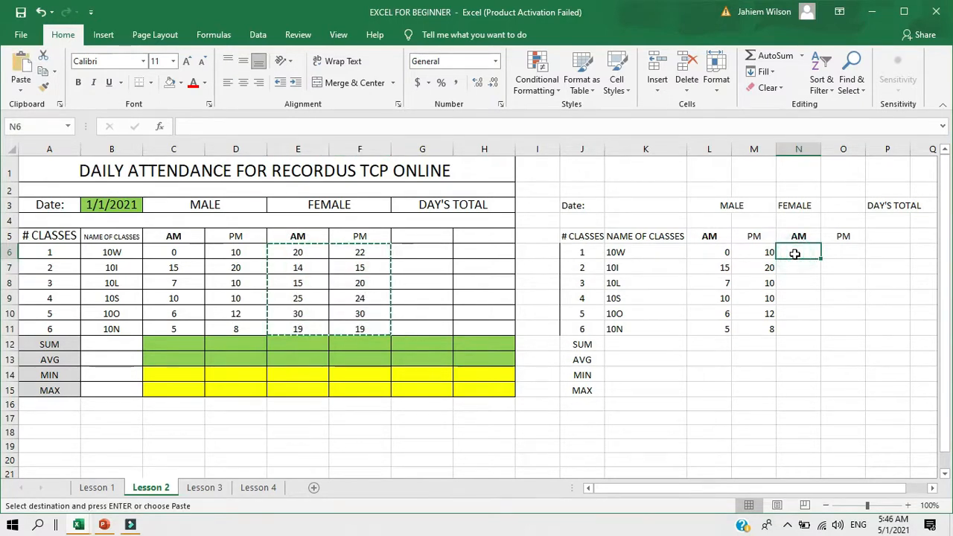
{"action": "key", "text": "ctrl+v"}
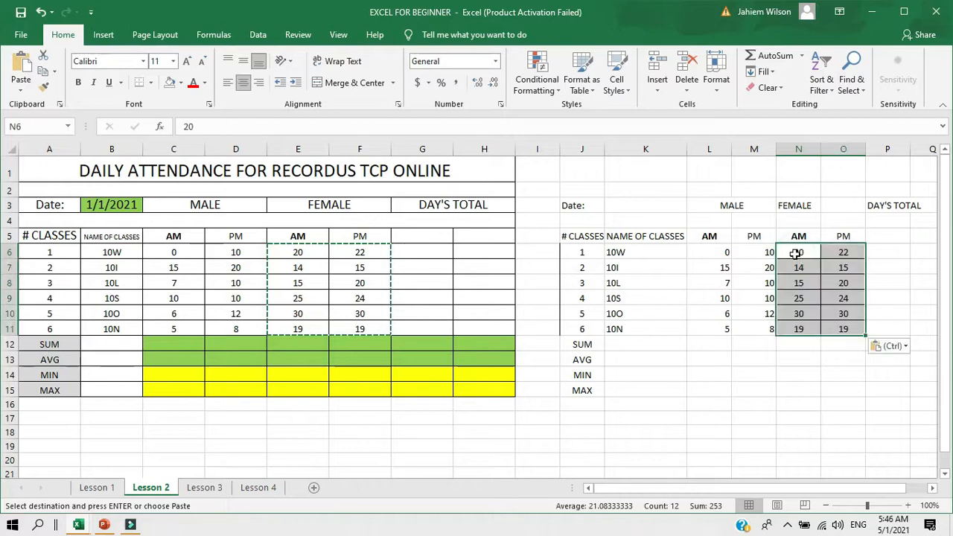
{"action": "left_click", "coordinate": [889, 411]}
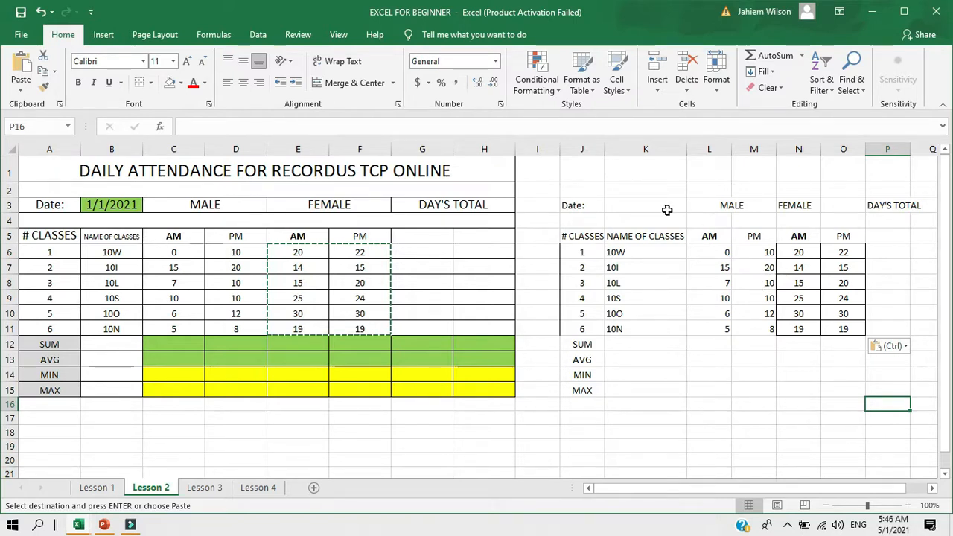
Widen column P to fit the DAY'S TOTAL header, and merge and center J1:P1 for the table title
{"action": "left_click", "coordinate": [582, 168]}
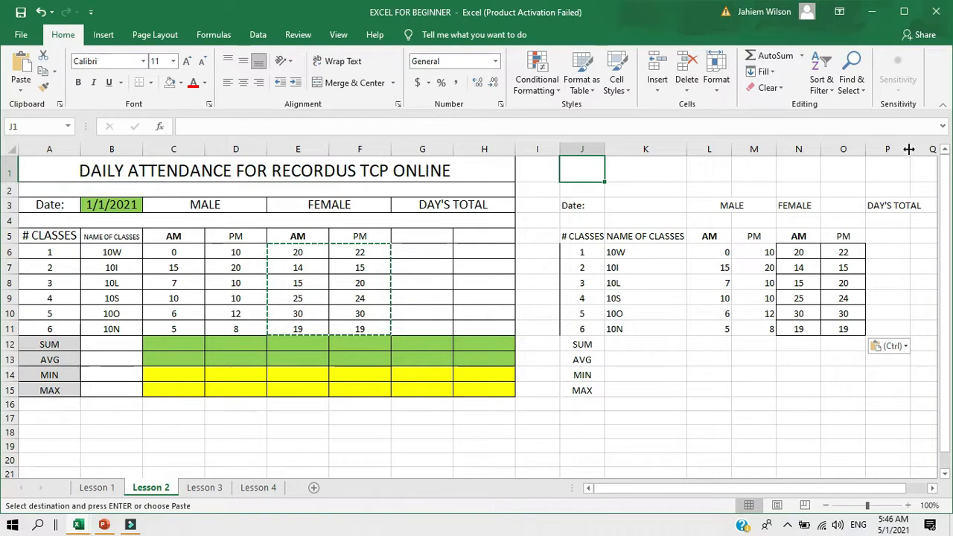
{"action": "left_click_drag", "start_coordinate": [909, 149], "coordinate": [922, 149]}
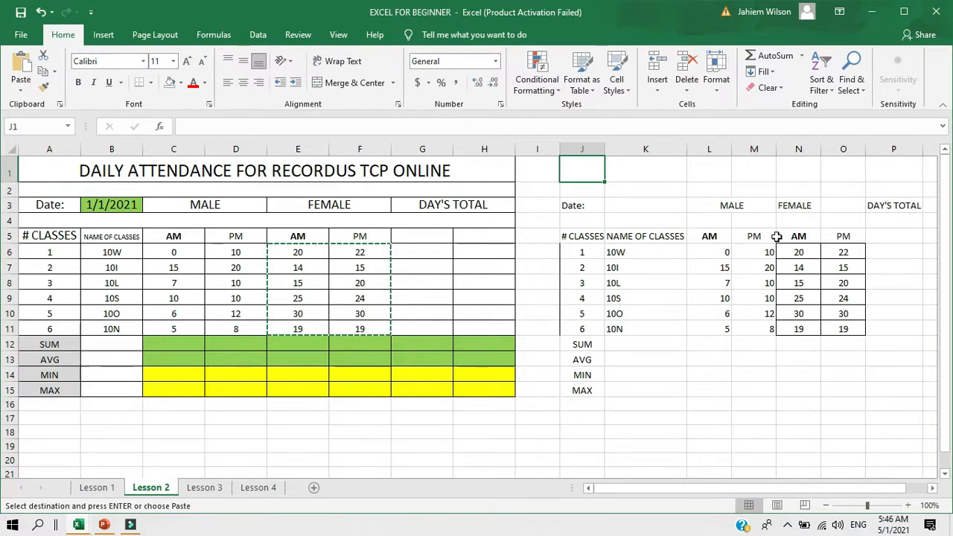
{"action": "left_click_drag", "start_coordinate": [585, 166], "coordinate": [884, 165]}
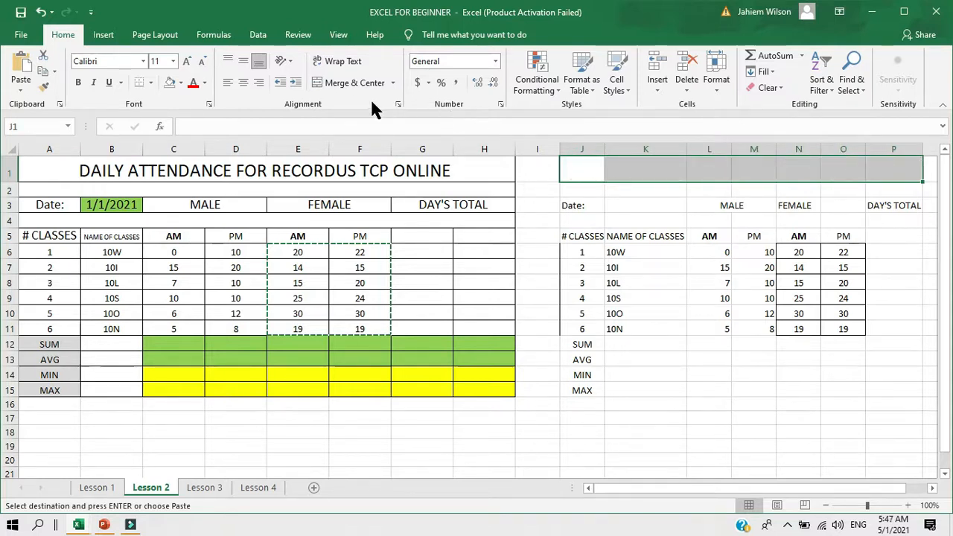
{"action": "left_click", "coordinate": [331, 85]}
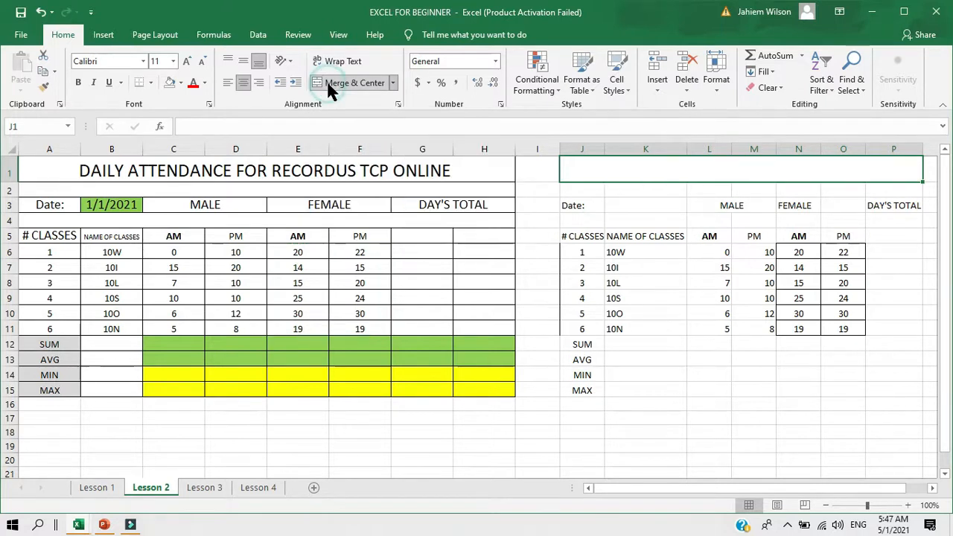
Enter the title DAILY ATTENDANCE in the merged cell J1
{"action": "left_click_drag", "start_coordinate": [582, 195], "coordinate": [584, 179]}
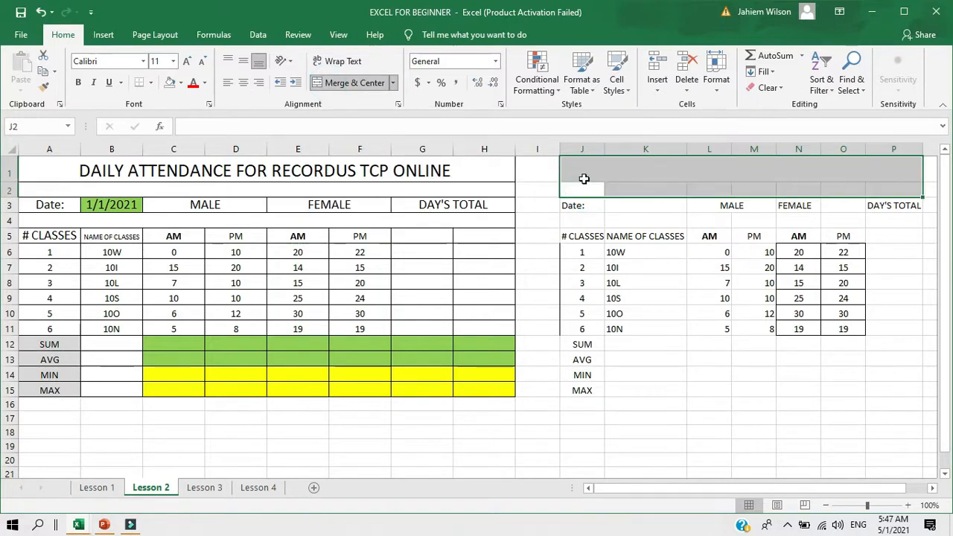
{"action": "left_click", "coordinate": [586, 176]}
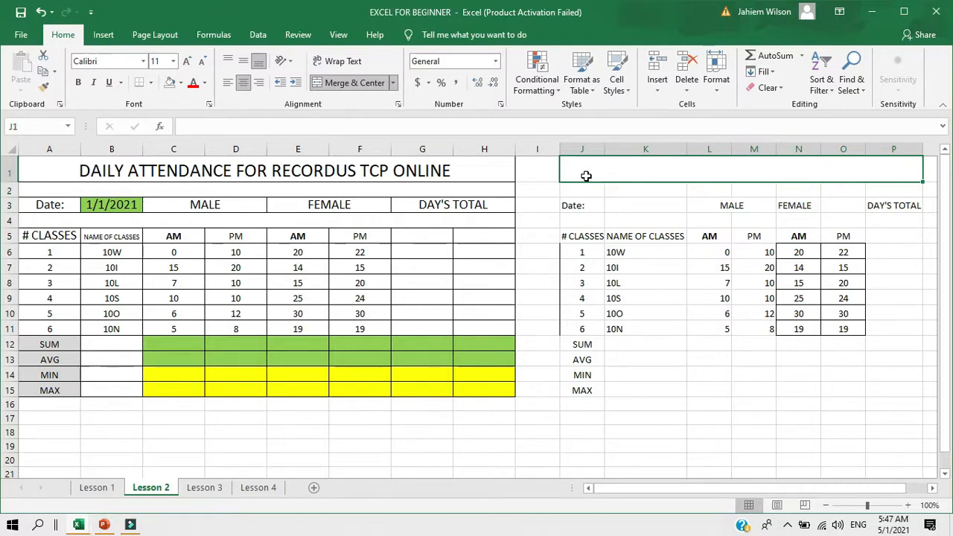
{"action": "type", "text": "DAILY"}
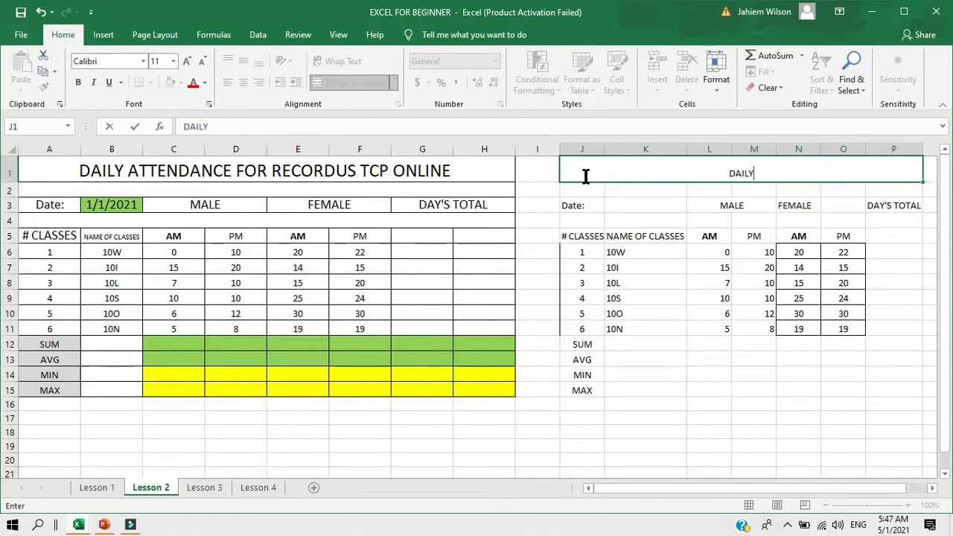
{"action": "type", "text": " ATTEN"}
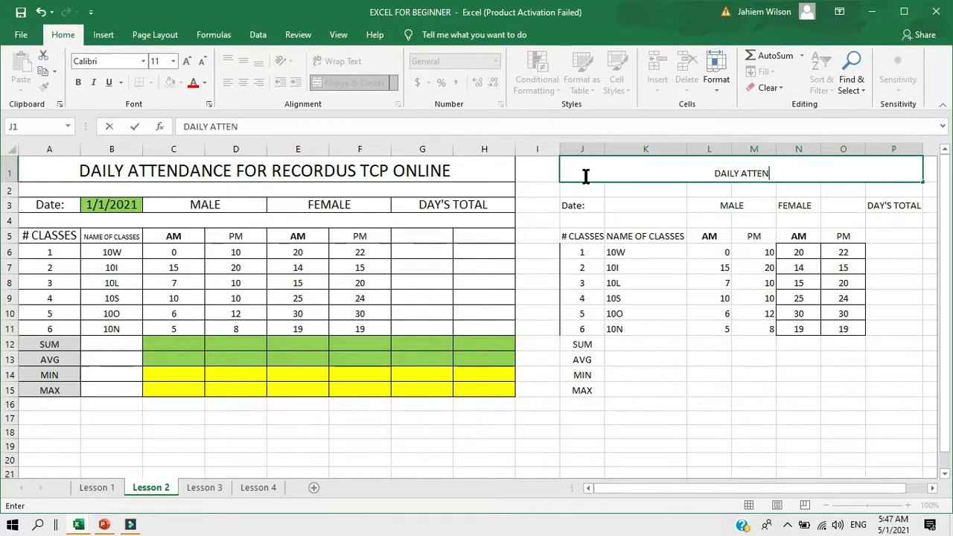
{"action": "type", "text": "DANCE"}
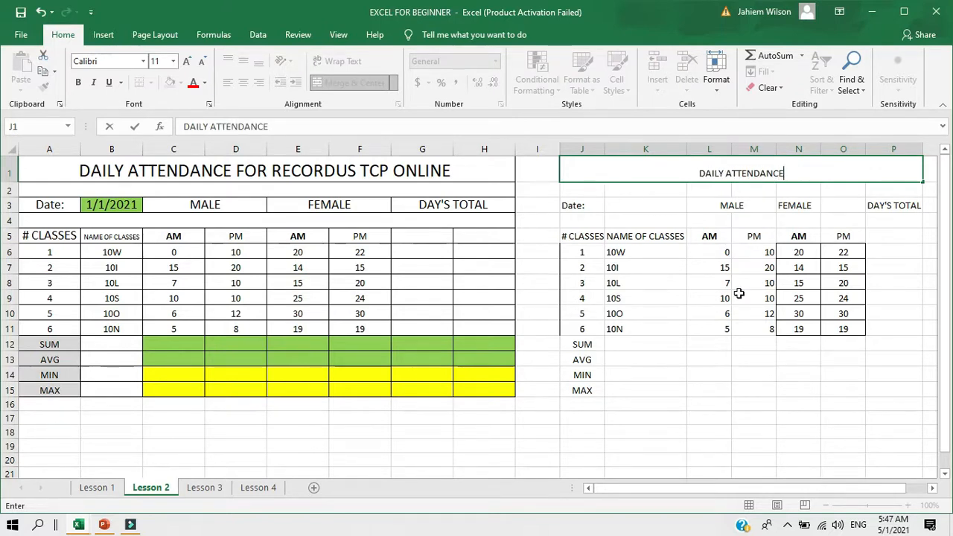
{"action": "left_click", "coordinate": [763, 416]}
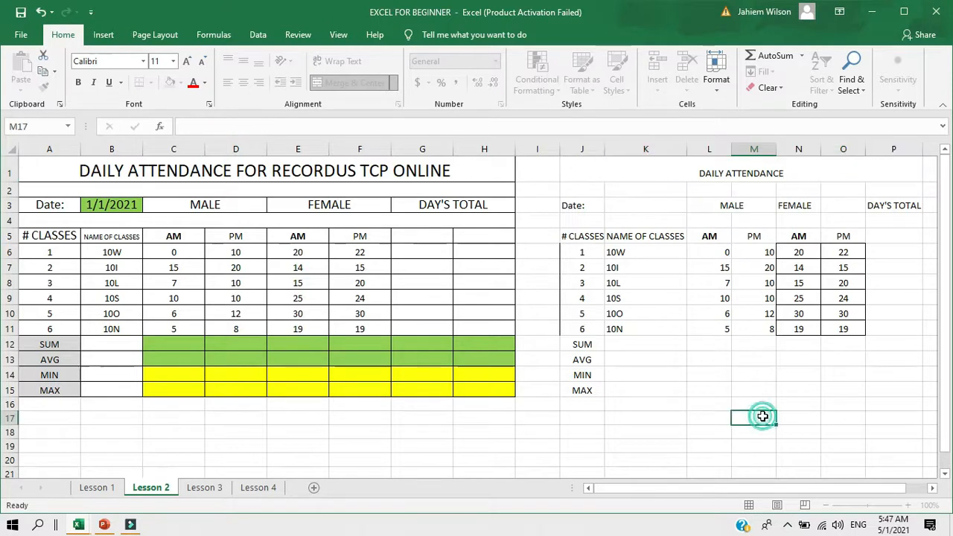
Format the DAILY ATTENDANCE title in J1 as bold with font size 26
{"action": "left_click", "coordinate": [662, 168]}
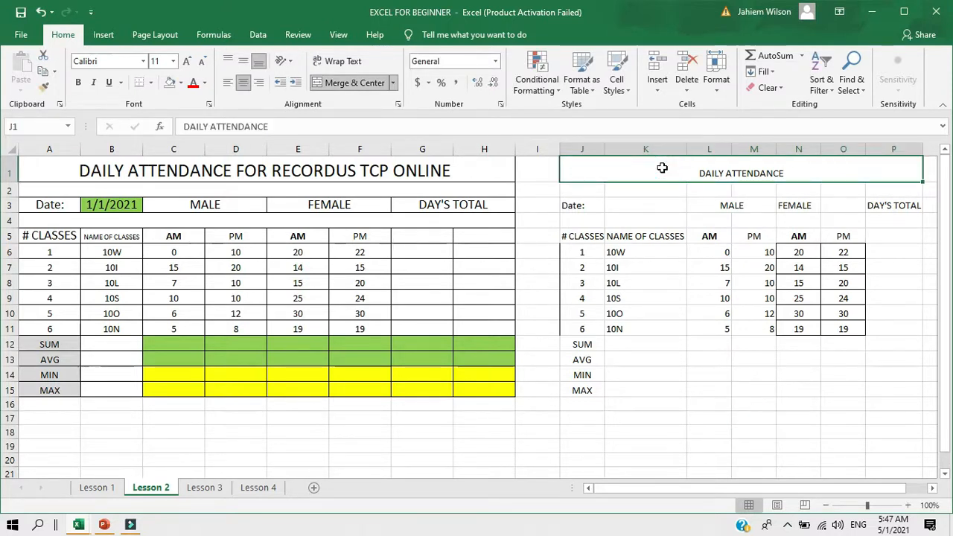
{"action": "left_click", "coordinate": [173, 61]}
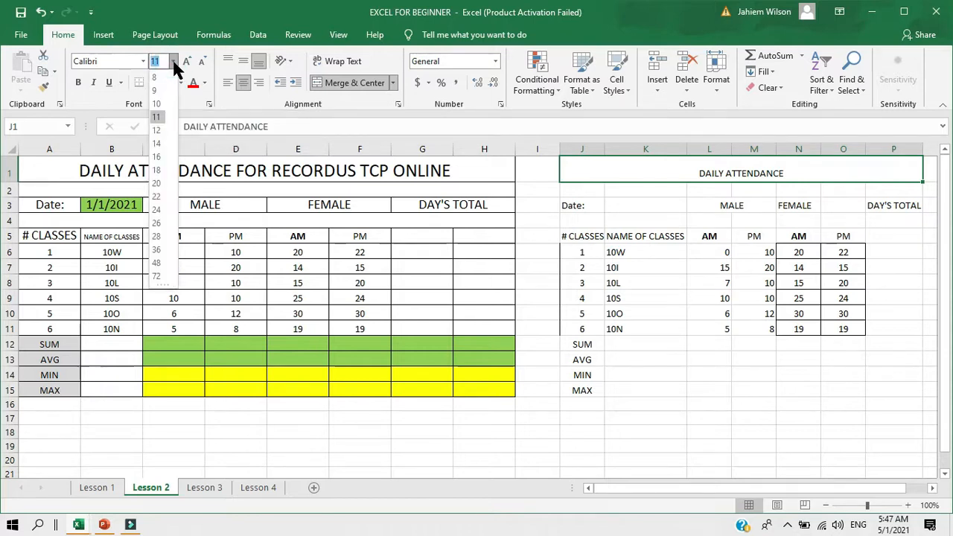
{"action": "left_click", "coordinate": [160, 221]}
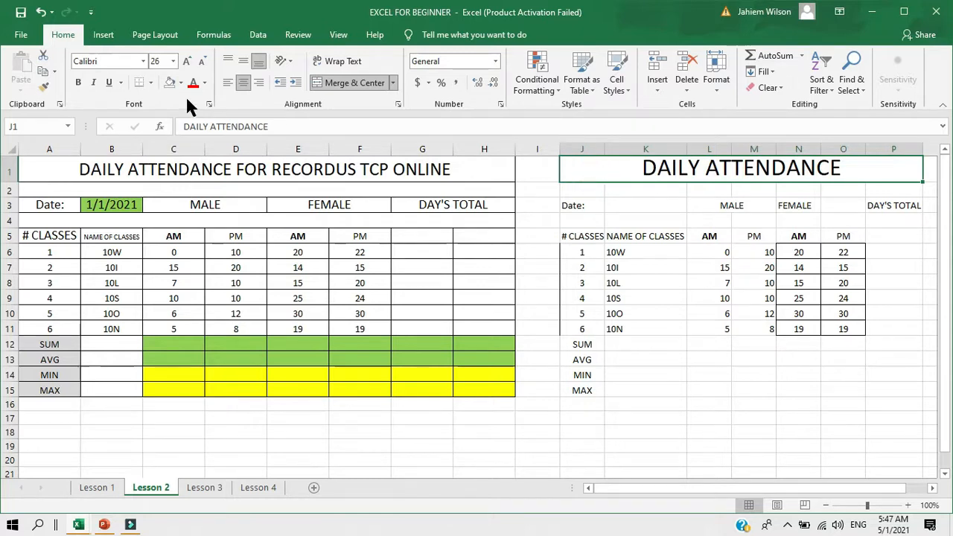
{"action": "left_click", "coordinate": [79, 83]}
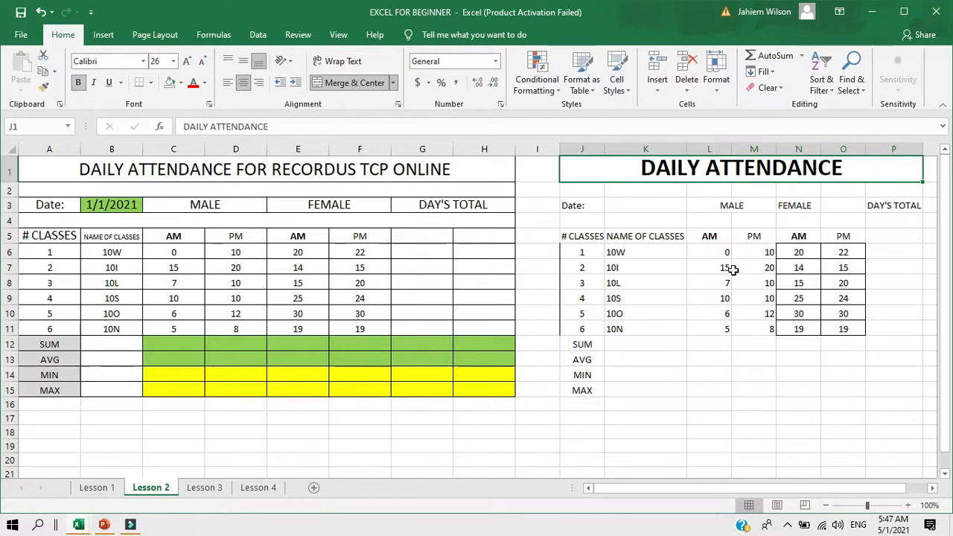
{"action": "left_click", "coordinate": [892, 376]}
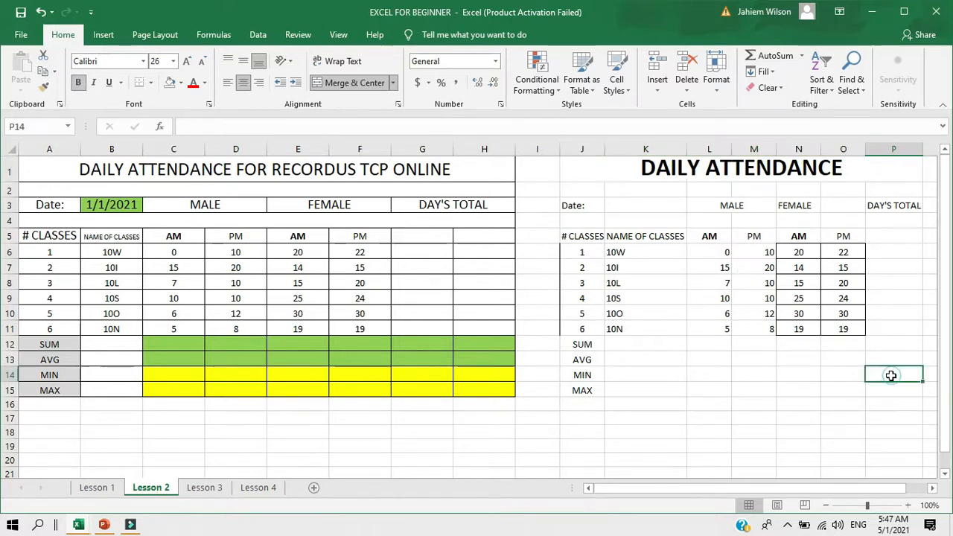
Apply All Borders to the whole new table, J1:P15
{"action": "left_click", "coordinate": [595, 169]}
{"action": "left_click_drag", "start_coordinate": [810, 236], "coordinate": [846, 388]}
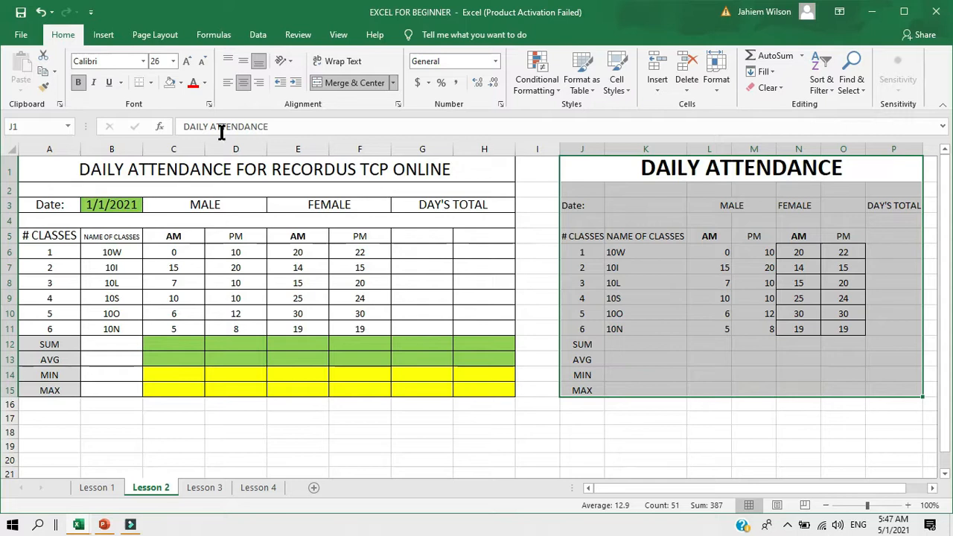
{"action": "left_click", "coordinate": [150, 83]}
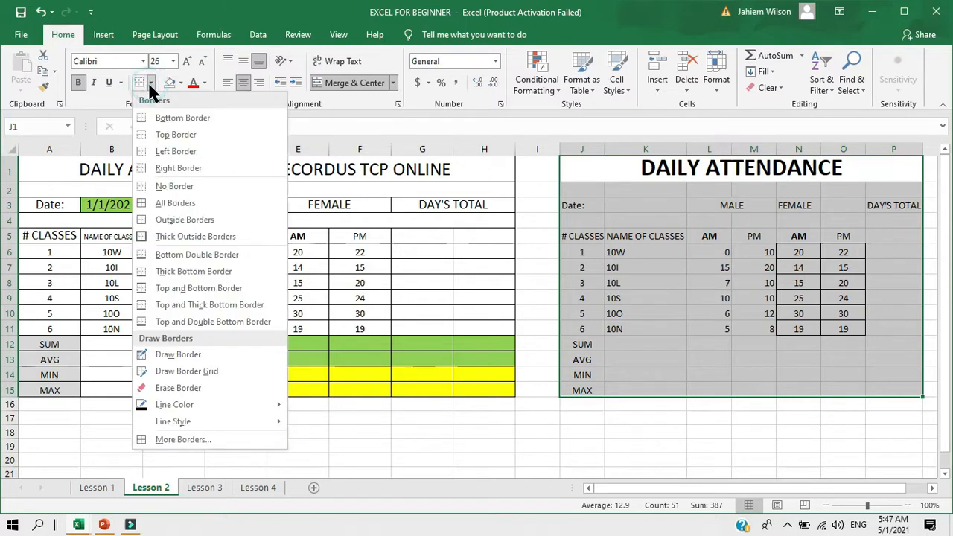
{"action": "left_click", "coordinate": [175, 205]}
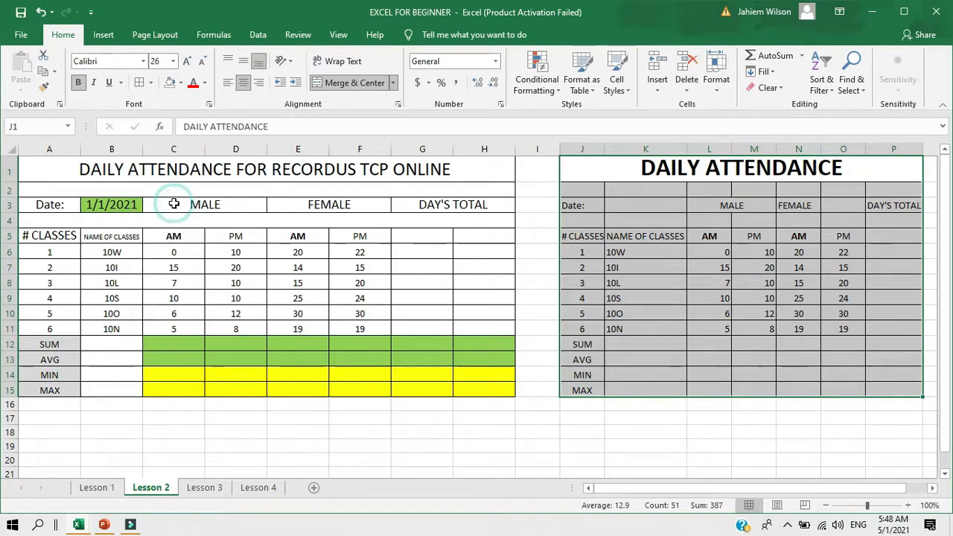
Merge and center the blank row J4:P4 between the table's two header rows
{"action": "left_click_drag", "start_coordinate": [581, 220], "coordinate": [875, 221]}
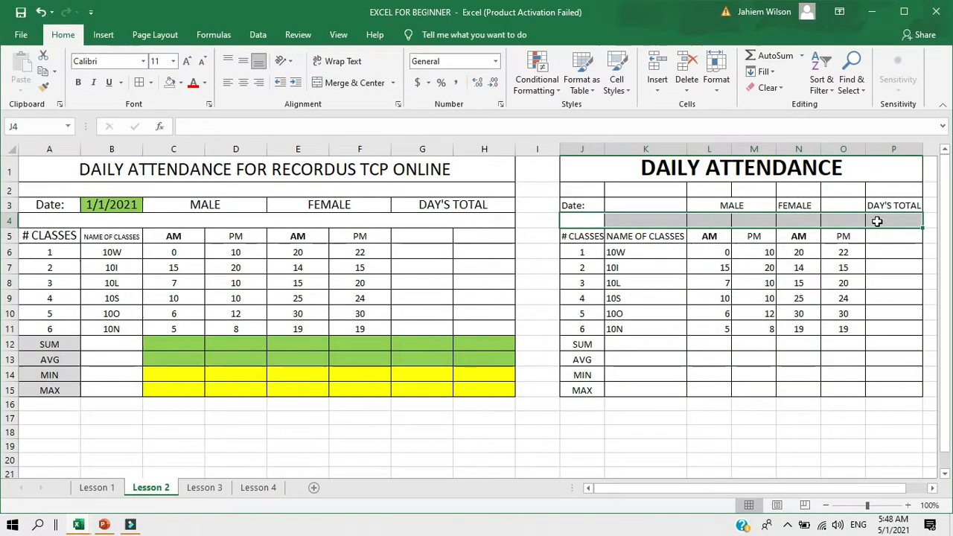
{"action": "left_click", "coordinate": [334, 88]}
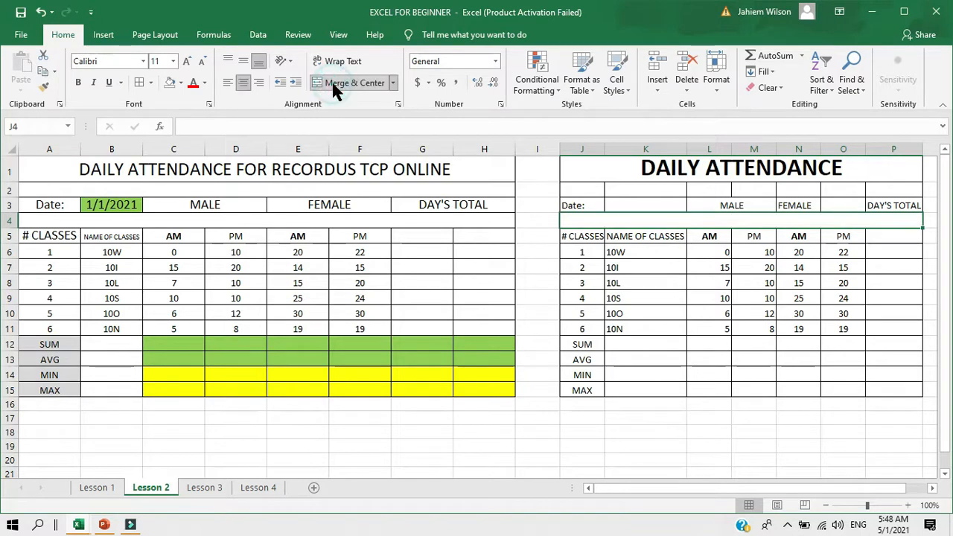
{"action": "left_click", "coordinate": [658, 443]}
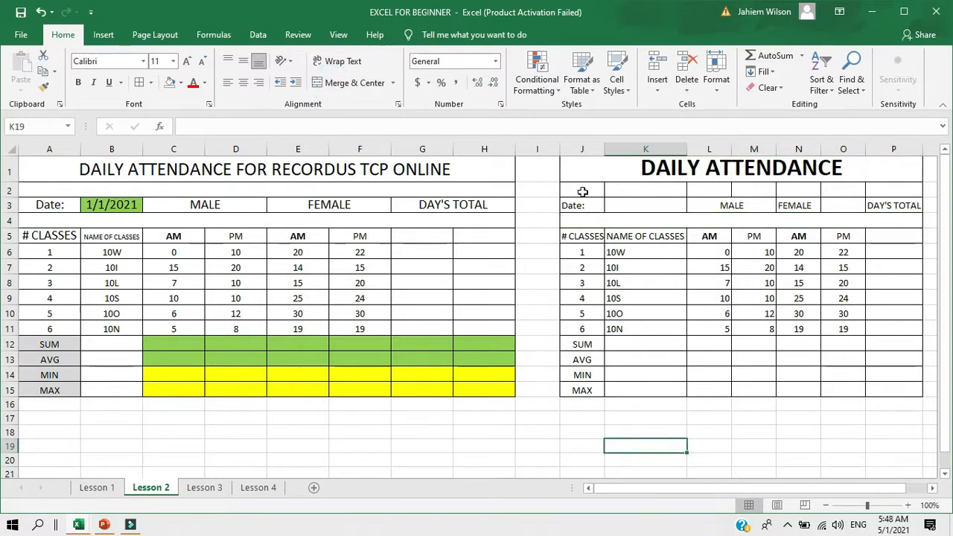
Merge and center the blank row J2:P2 beneath the DAILY ATTENDANCE title
{"action": "left_click_drag", "start_coordinate": [582, 191], "coordinate": [877, 187]}
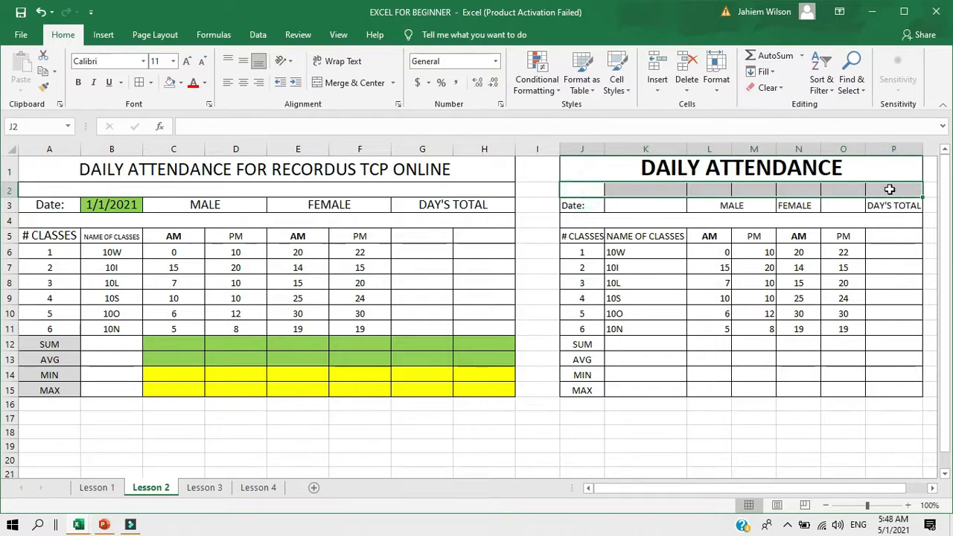
{"action": "left_click", "coordinate": [338, 85]}
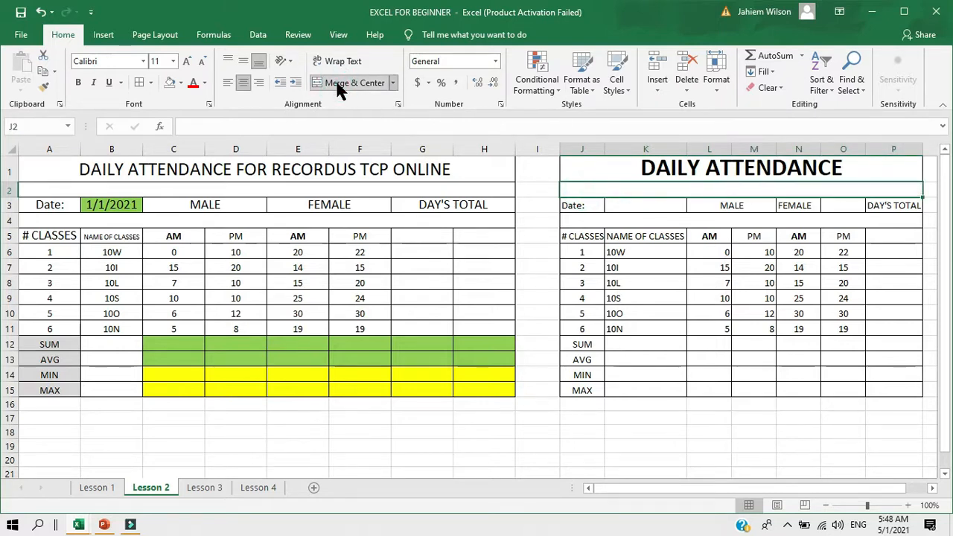
{"action": "left_click", "coordinate": [709, 461]}
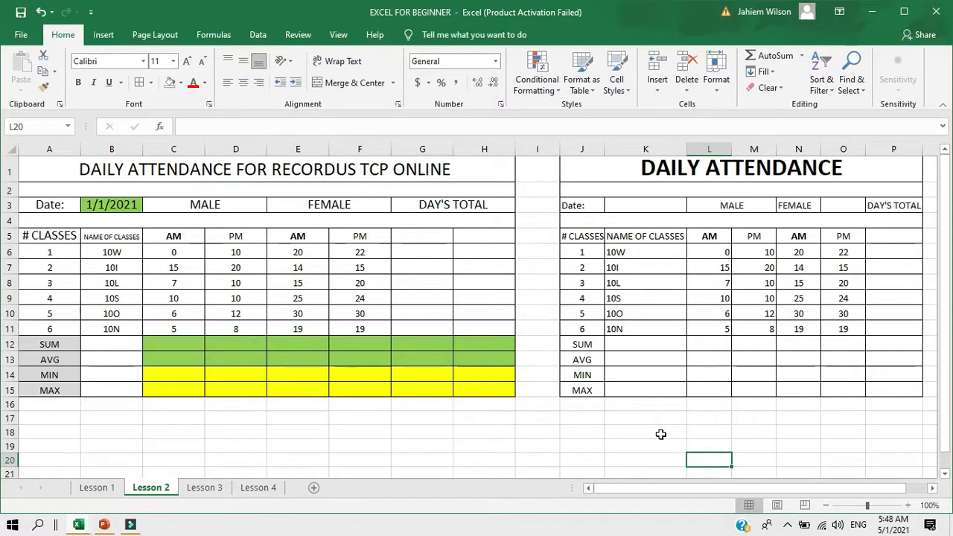
Enter a hyphen as text ('-) in K12, the cell beside the SUM label
{"action": "left_click", "coordinate": [630, 344]}
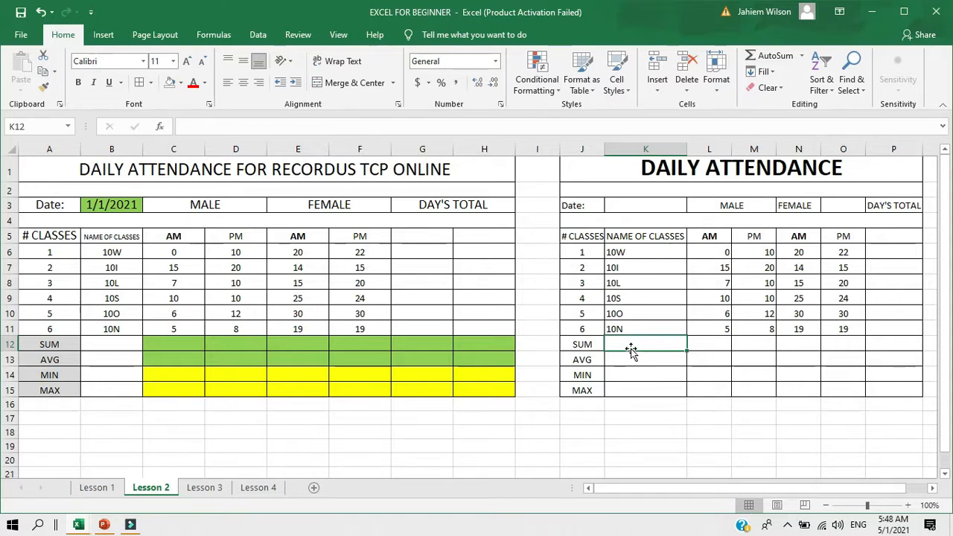
{"action": "type", "text": "="}
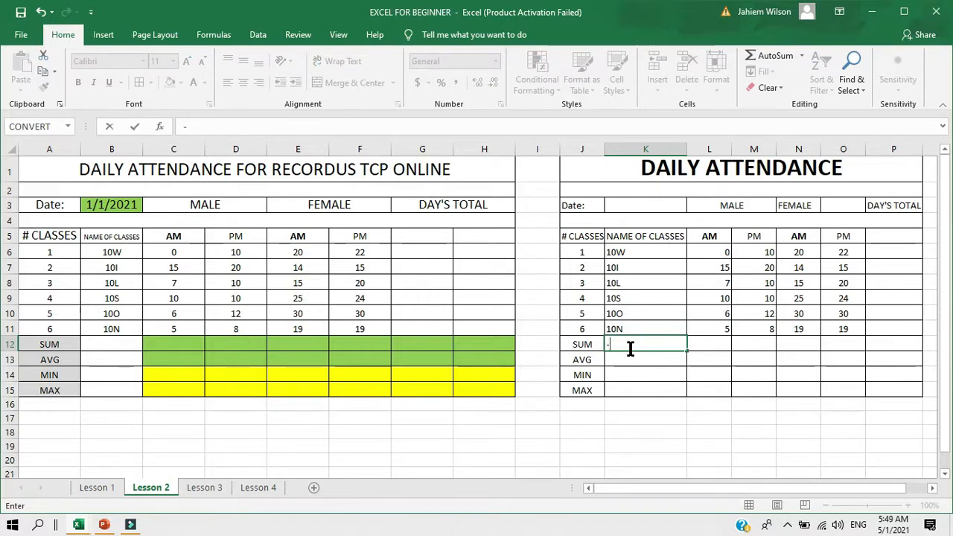
{"action": "key", "text": "Return"}
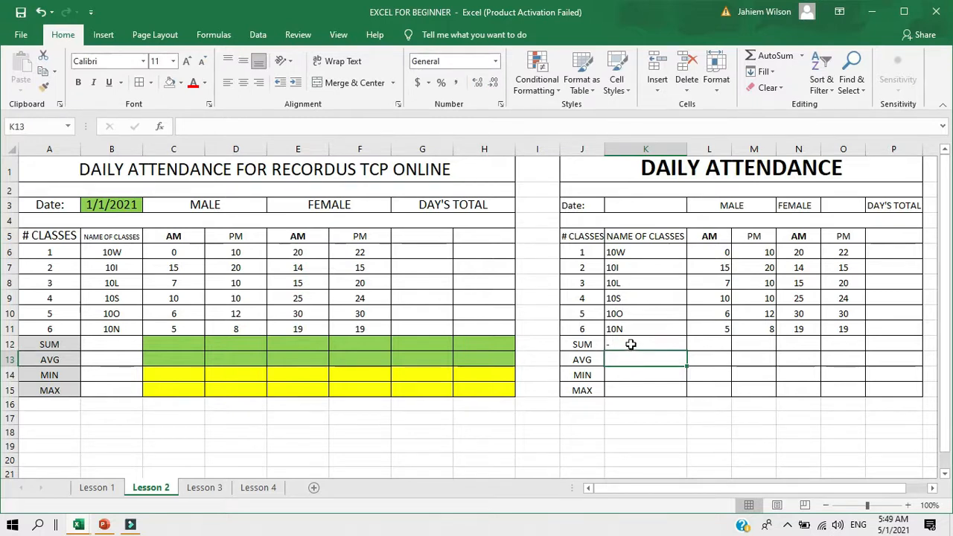
{"action": "double_click", "coordinate": [630, 344]}
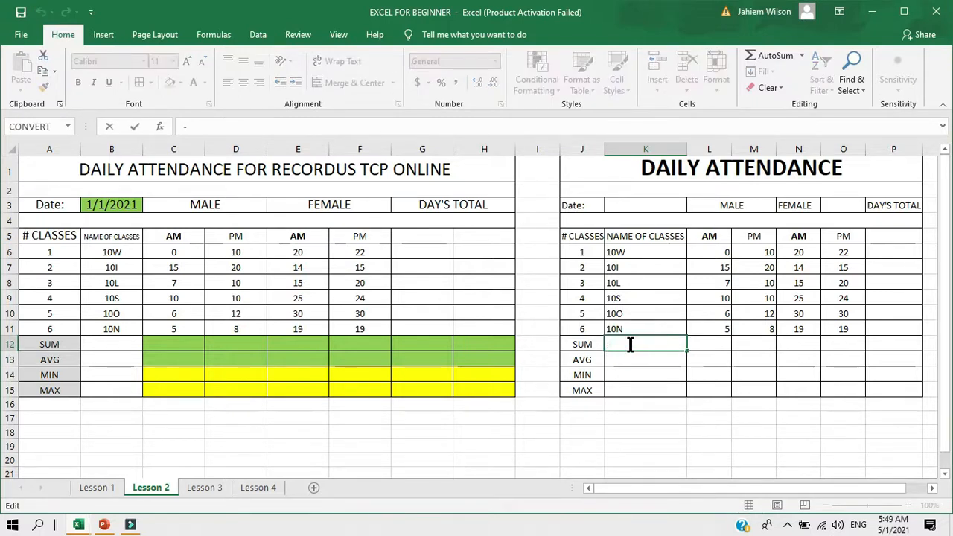
{"action": "key", "text": "BackSpace"}
{"action": "type", "text": "'"}
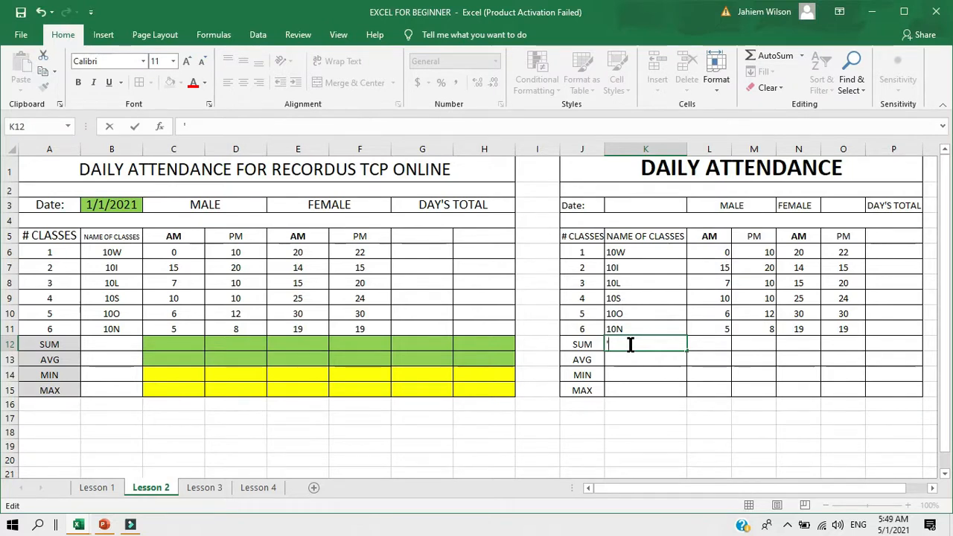
{"action": "type", "text": "-"}
{"action": "key", "text": "Return"}
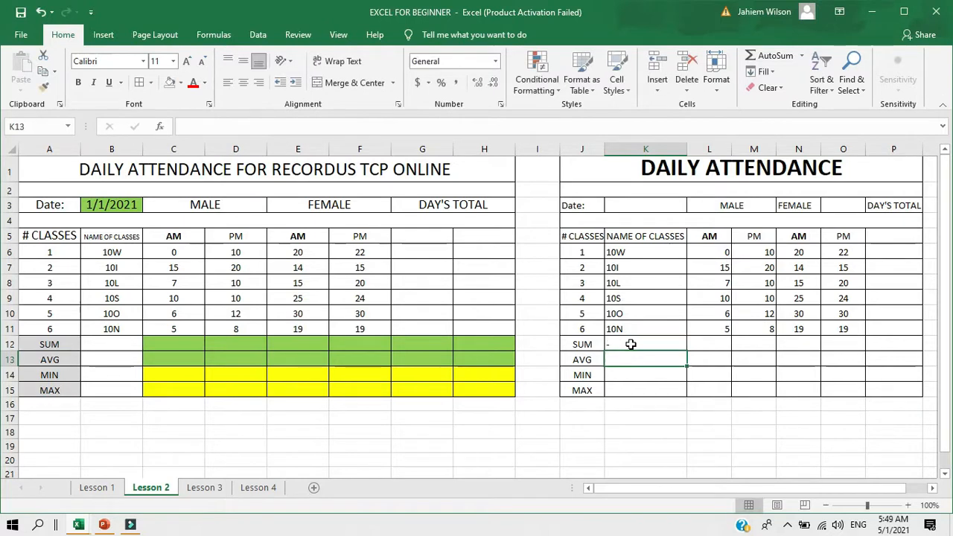
Fill the hyphen from K12 down to K15 and center-align K12:K15
{"action": "left_click", "coordinate": [630, 344]}
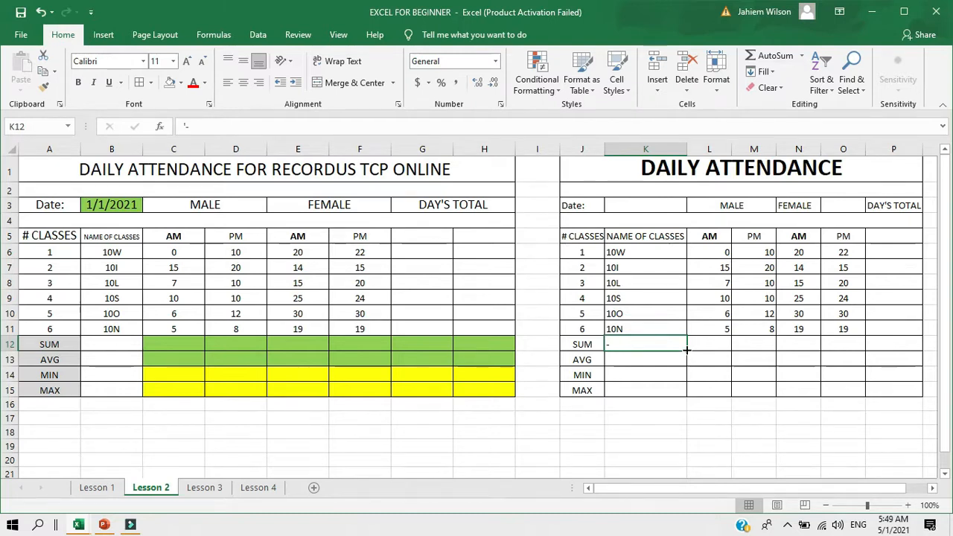
{"action": "left_click_drag", "start_coordinate": [686, 351], "coordinate": [689, 390]}
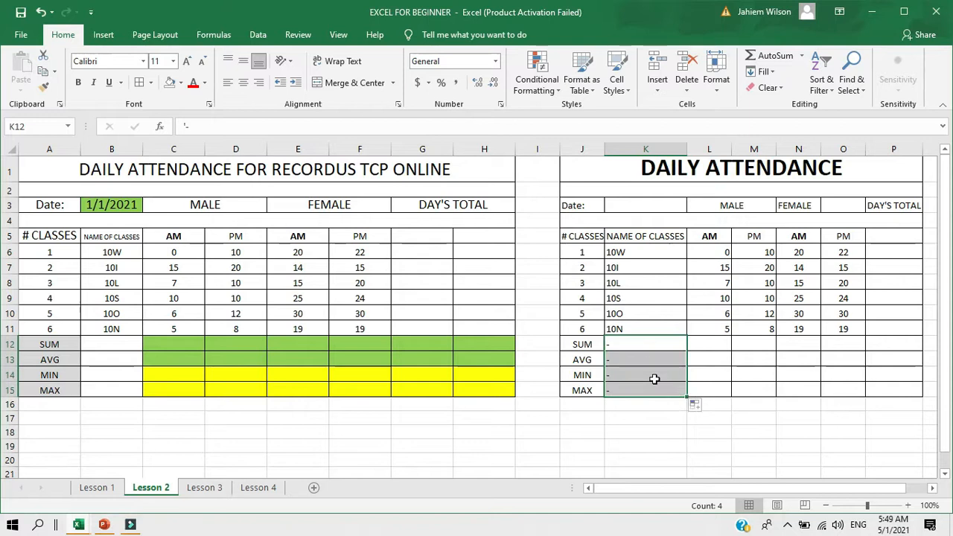
{"action": "left_click", "coordinate": [243, 82]}
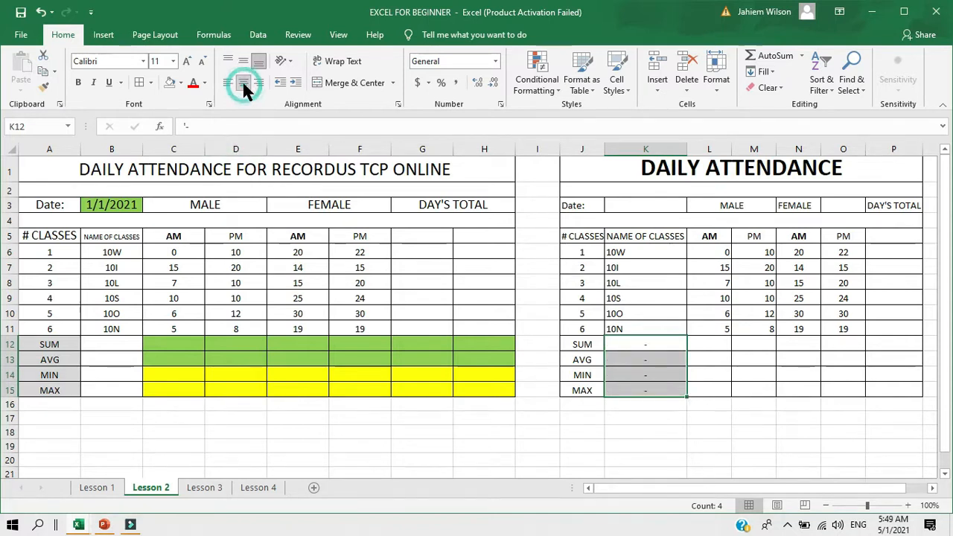
{"action": "left_click", "coordinate": [647, 443]}
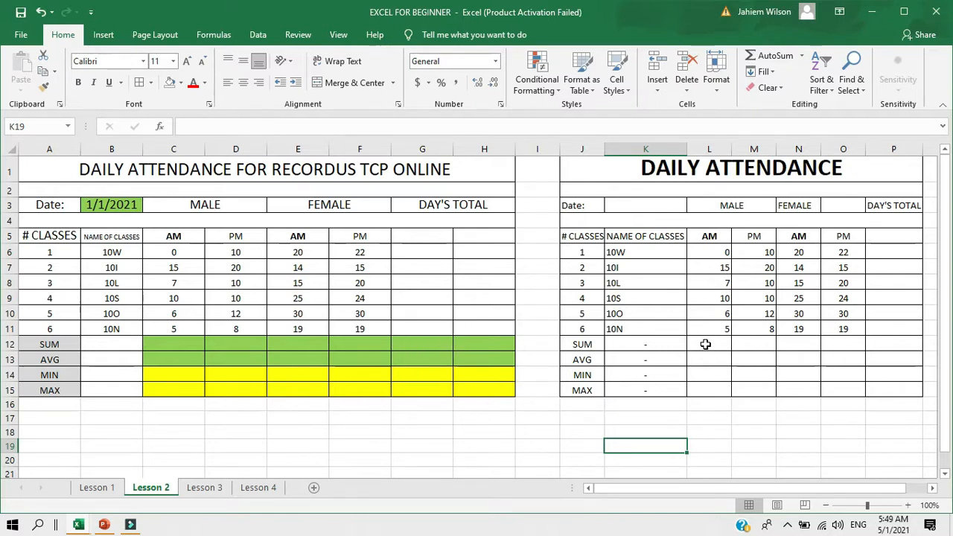
Fill the SUM row cells L12:P12 with the standard light green color
{"action": "left_click_drag", "start_coordinate": [705, 344], "coordinate": [873, 339]}
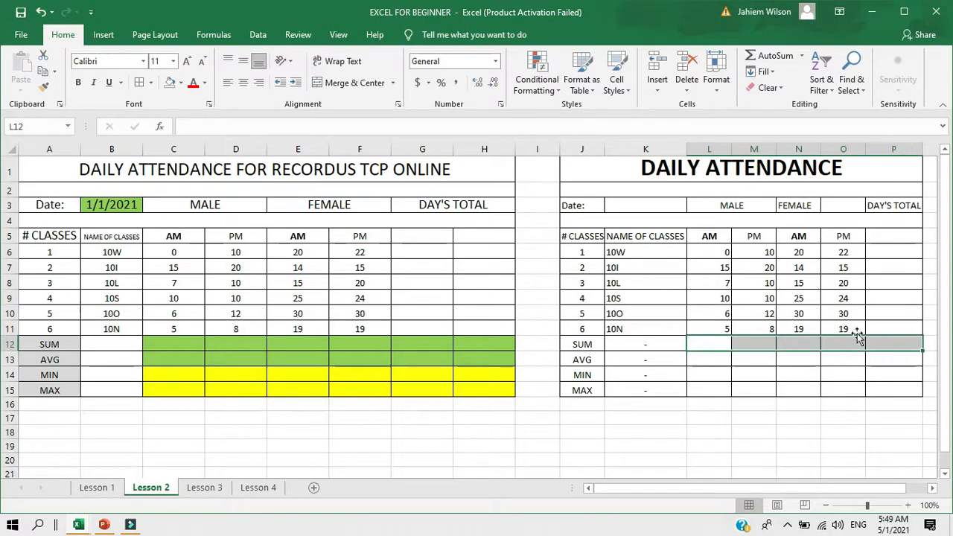
{"action": "left_click", "coordinate": [179, 82]}
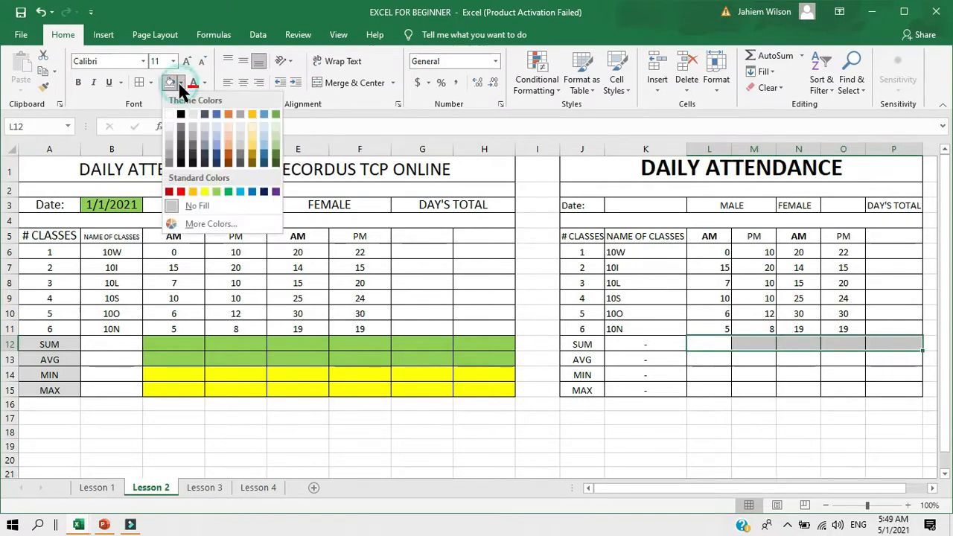
{"action": "left_click", "coordinate": [216, 191]}
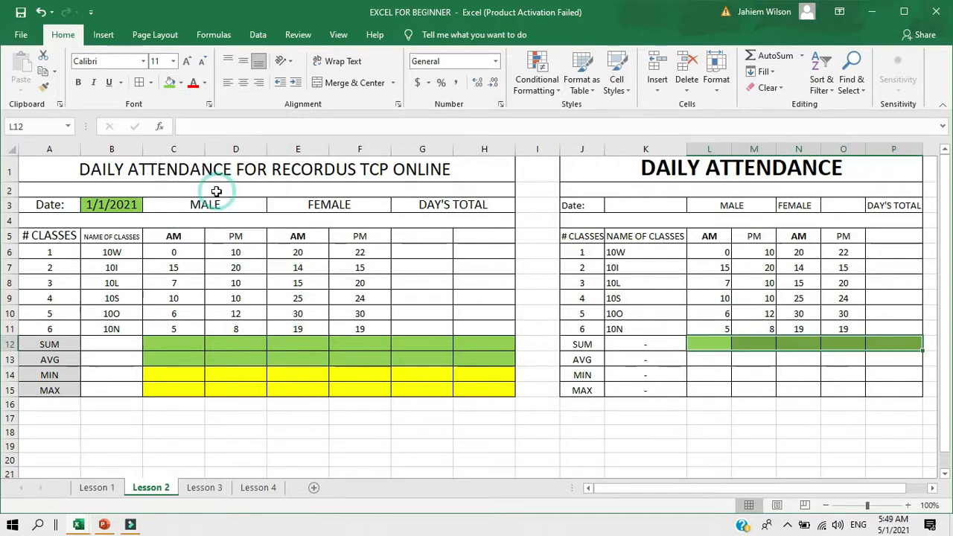
Fill the AVG row cells L13:P13 with the standard yellow color
{"action": "left_click", "coordinate": [701, 361]}
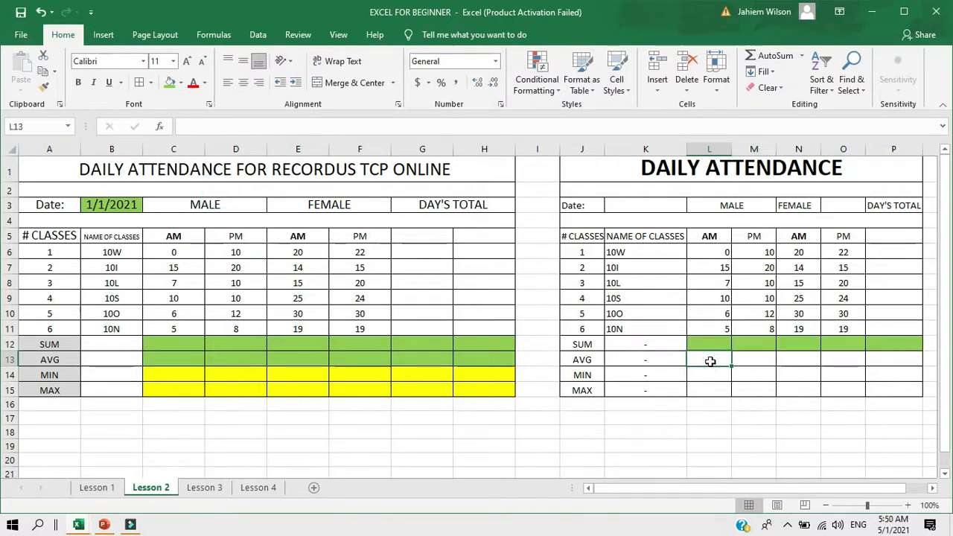
{"action": "left_click_drag", "start_coordinate": [700, 361], "coordinate": [883, 353]}
{"action": "left_click", "coordinate": [884, 355]}
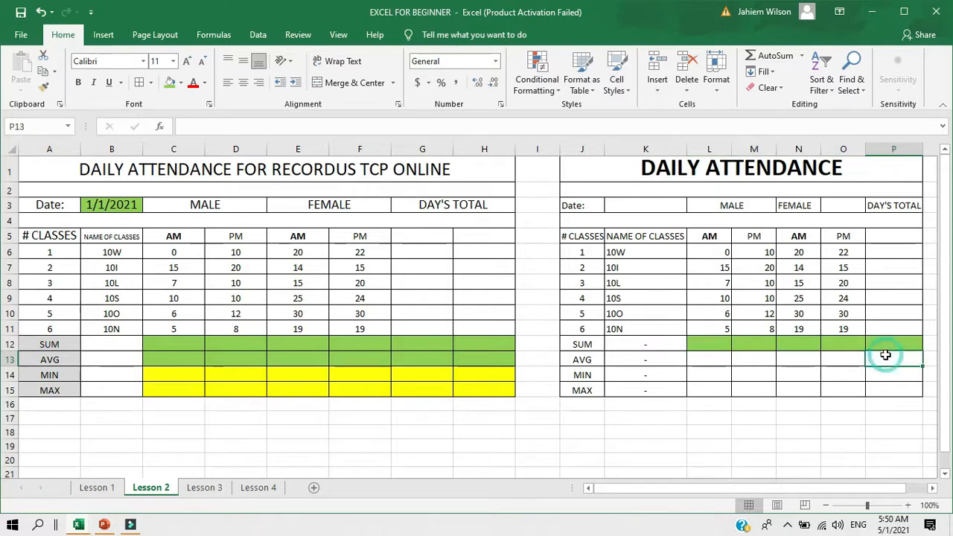
{"action": "left_click_drag", "start_coordinate": [711, 361], "coordinate": [887, 356]}
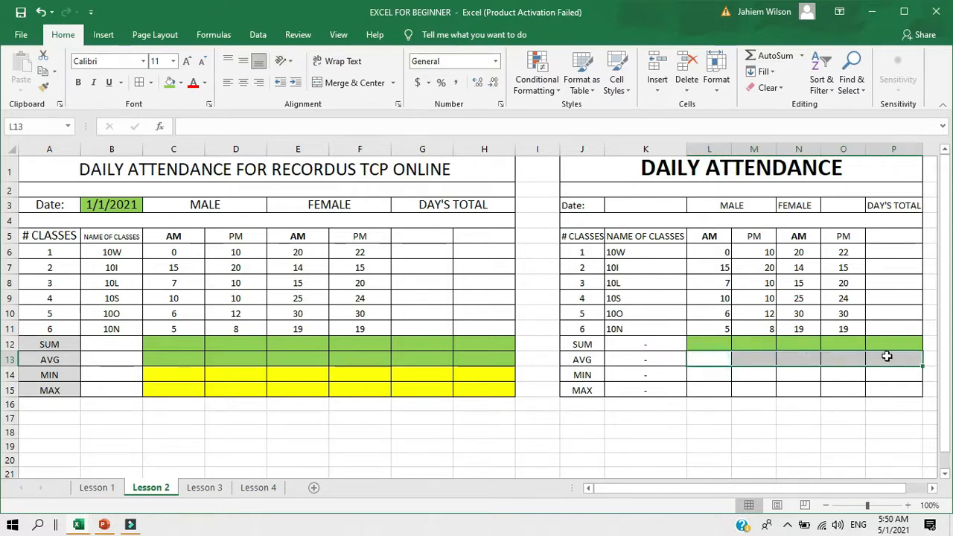
{"action": "left_click", "coordinate": [180, 83]}
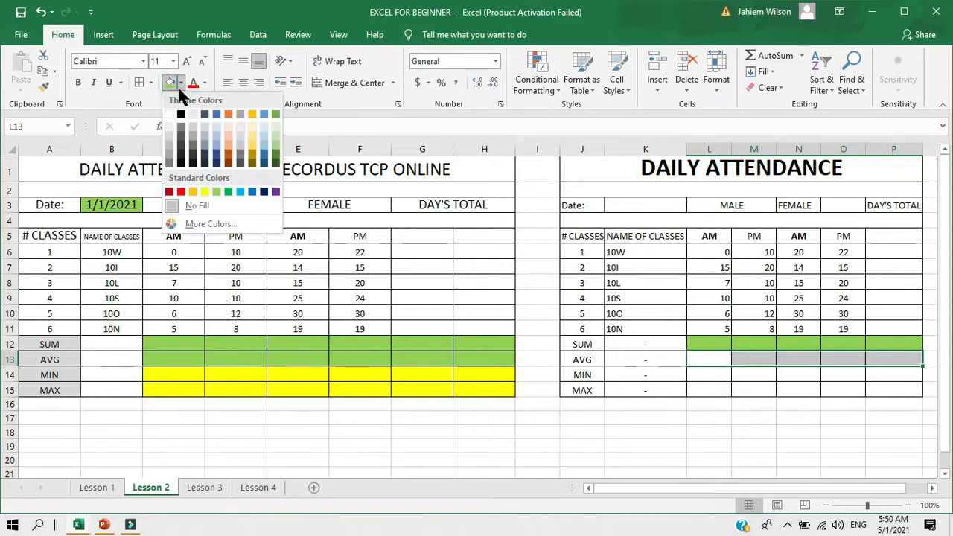
{"action": "left_click", "coordinate": [204, 192]}
{"action": "left_click", "coordinate": [721, 452]}
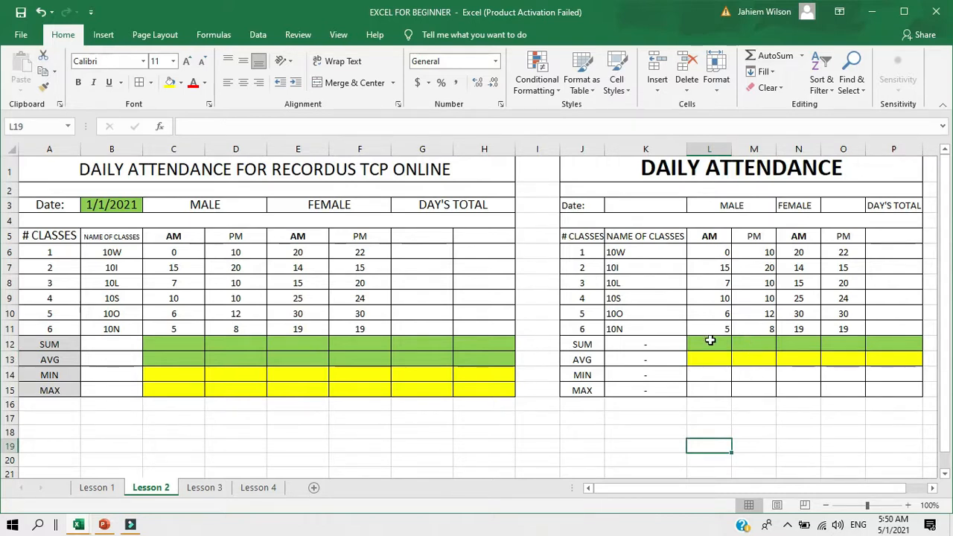
Extend the alternating green and yellow fills of L12:P13 down through the MIN and MAX rows to P15
{"action": "left_click_drag", "start_coordinate": [708, 340], "coordinate": [887, 363]}
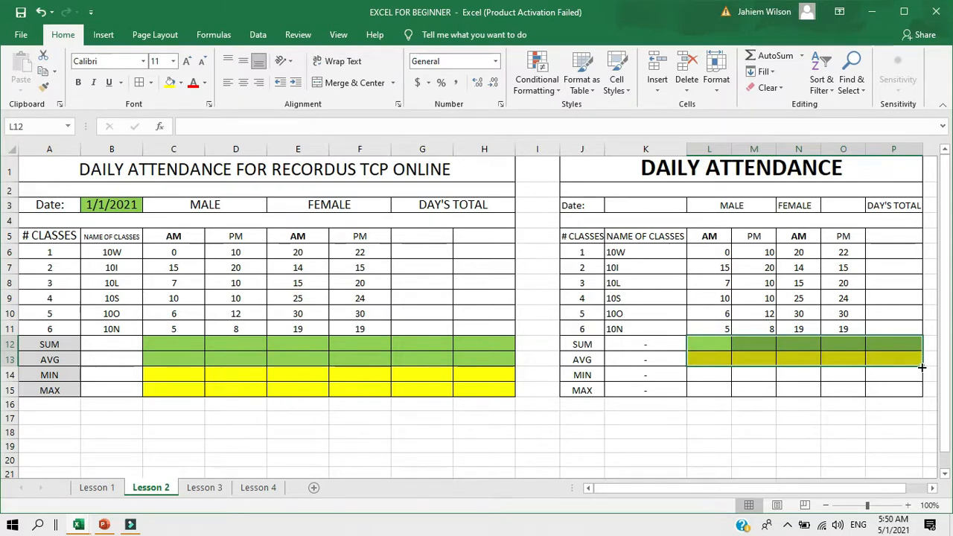
{"action": "left_click_drag", "start_coordinate": [921, 367], "coordinate": [921, 398]}
{"action": "left_click", "coordinate": [896, 431]}
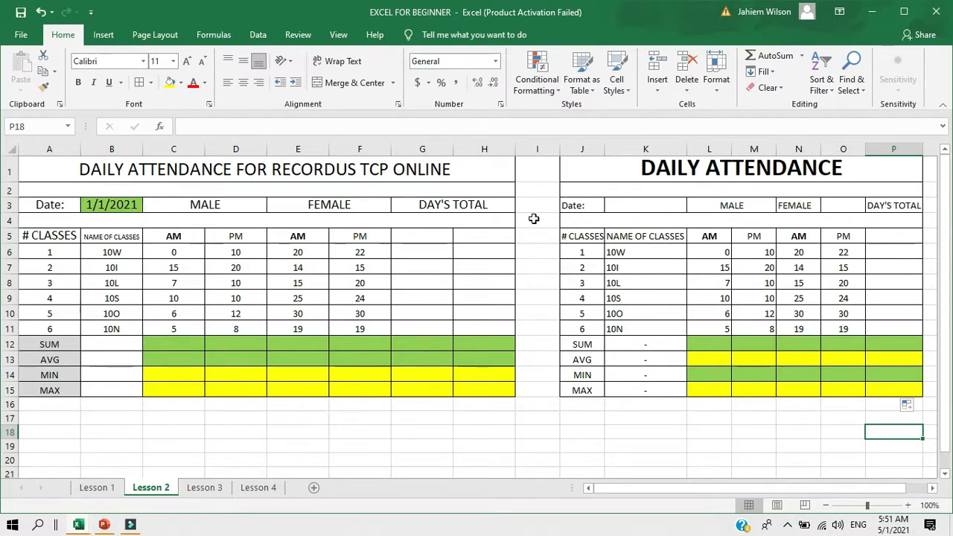
Select the empty cell K3 beside the new table's Date: label
{"action": "left_click", "coordinate": [625, 212]}
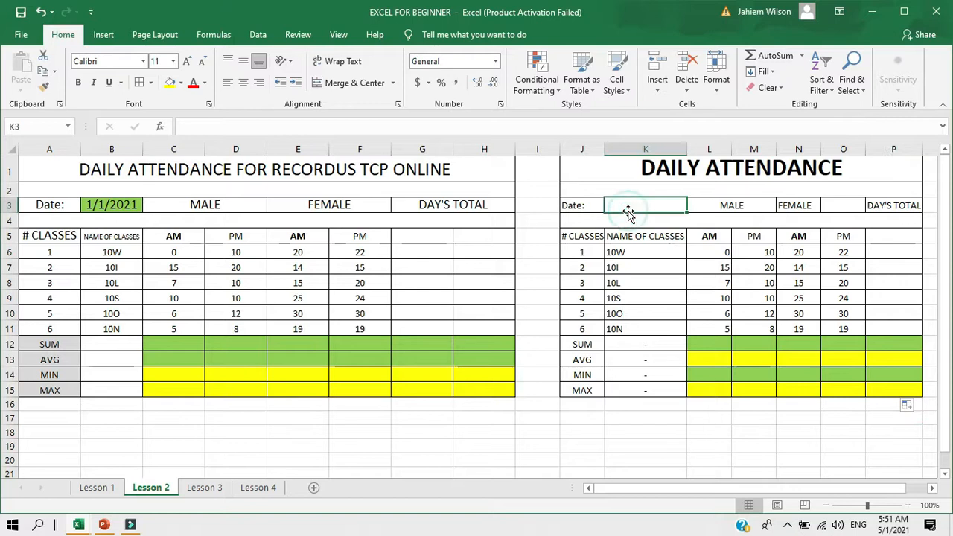